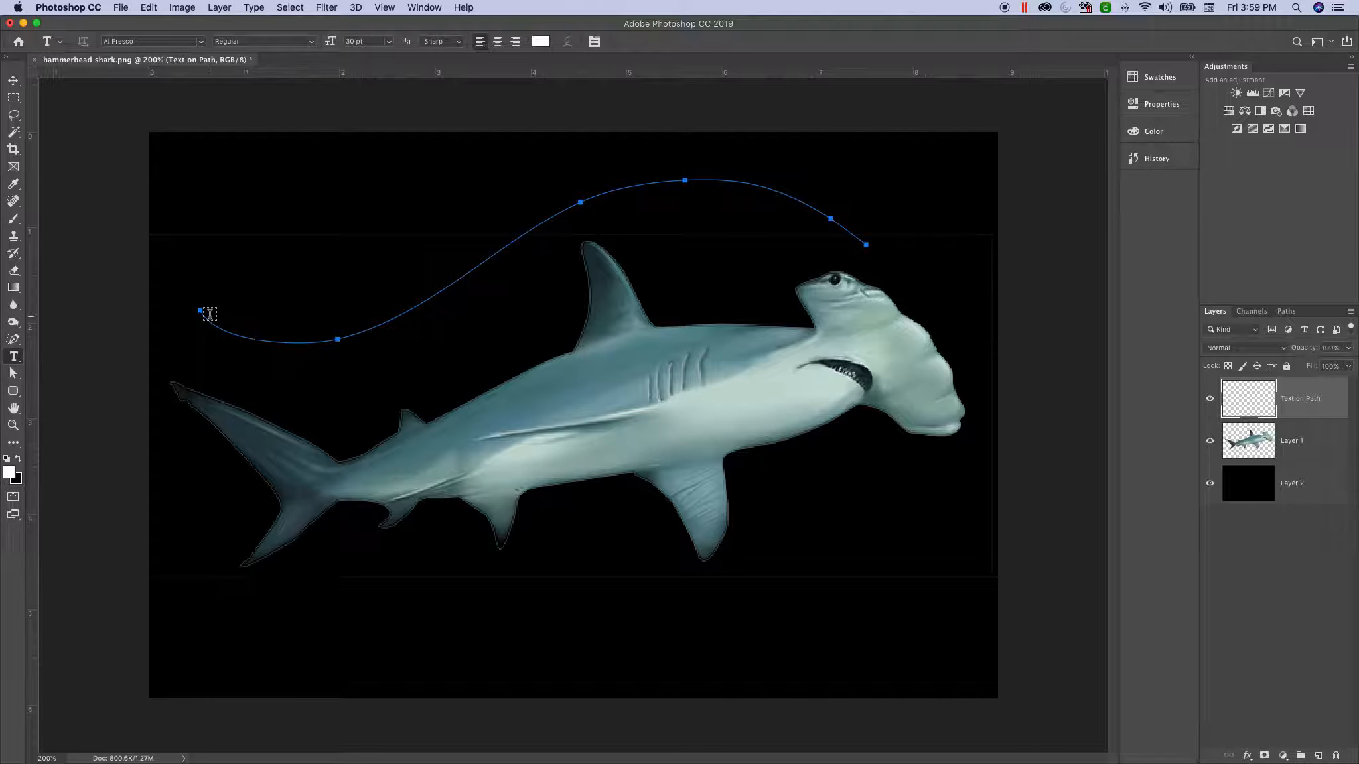
Step: Add the text "When you're a Hammerhead...." on the curved path above the shark, shifted toward the path's far end
left_click(210, 316)
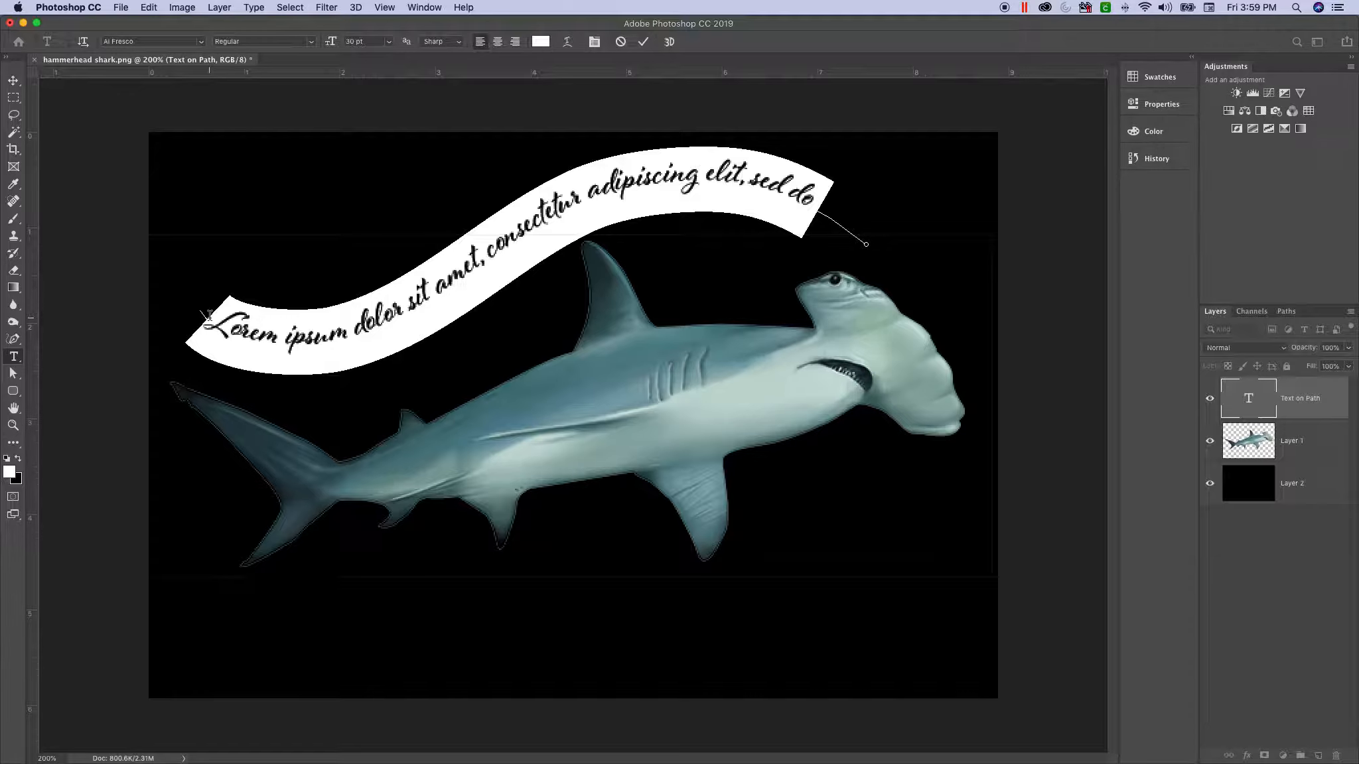
type("When your")
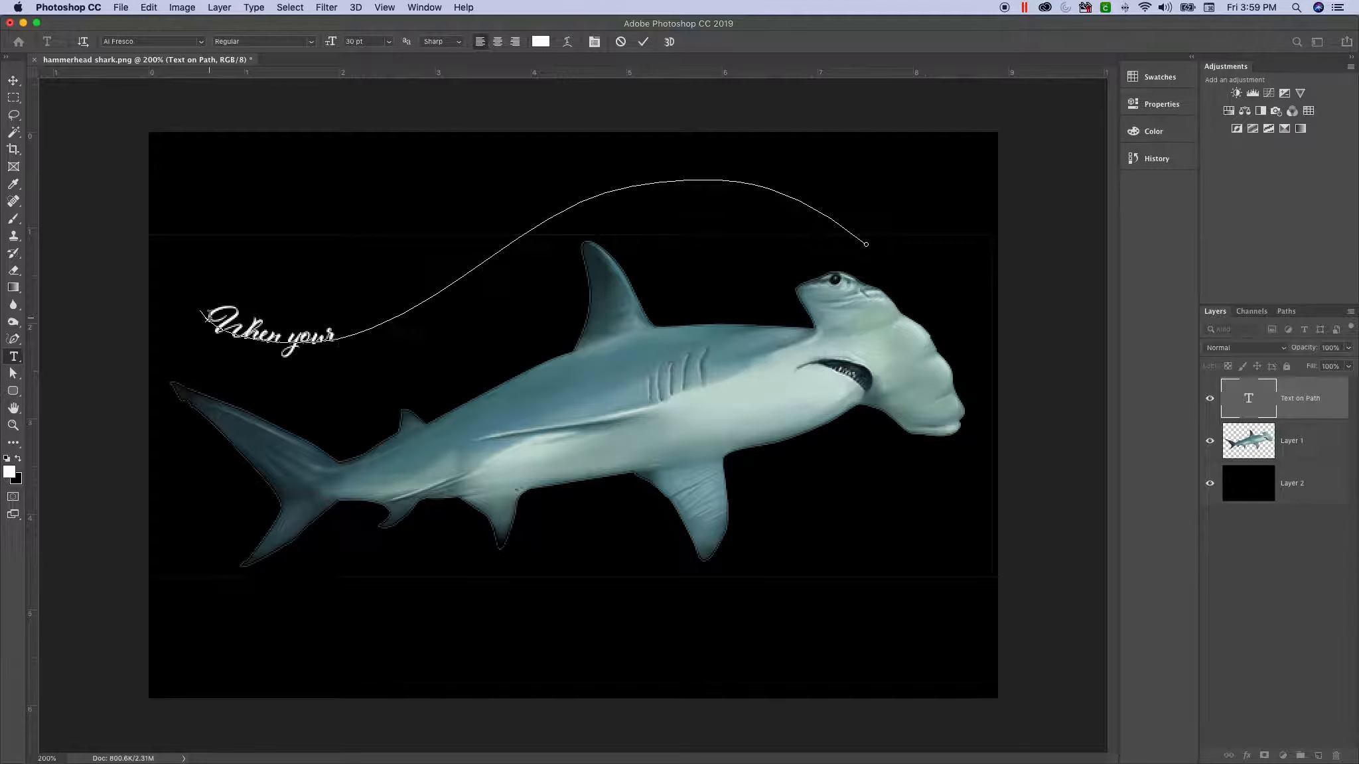
key("BackSpace")
type("'re a")
key("BackSpace")
key("BackSpace")
key("BackSpace")
key("BackSpace")
key("BackSpace")
type("'re a")
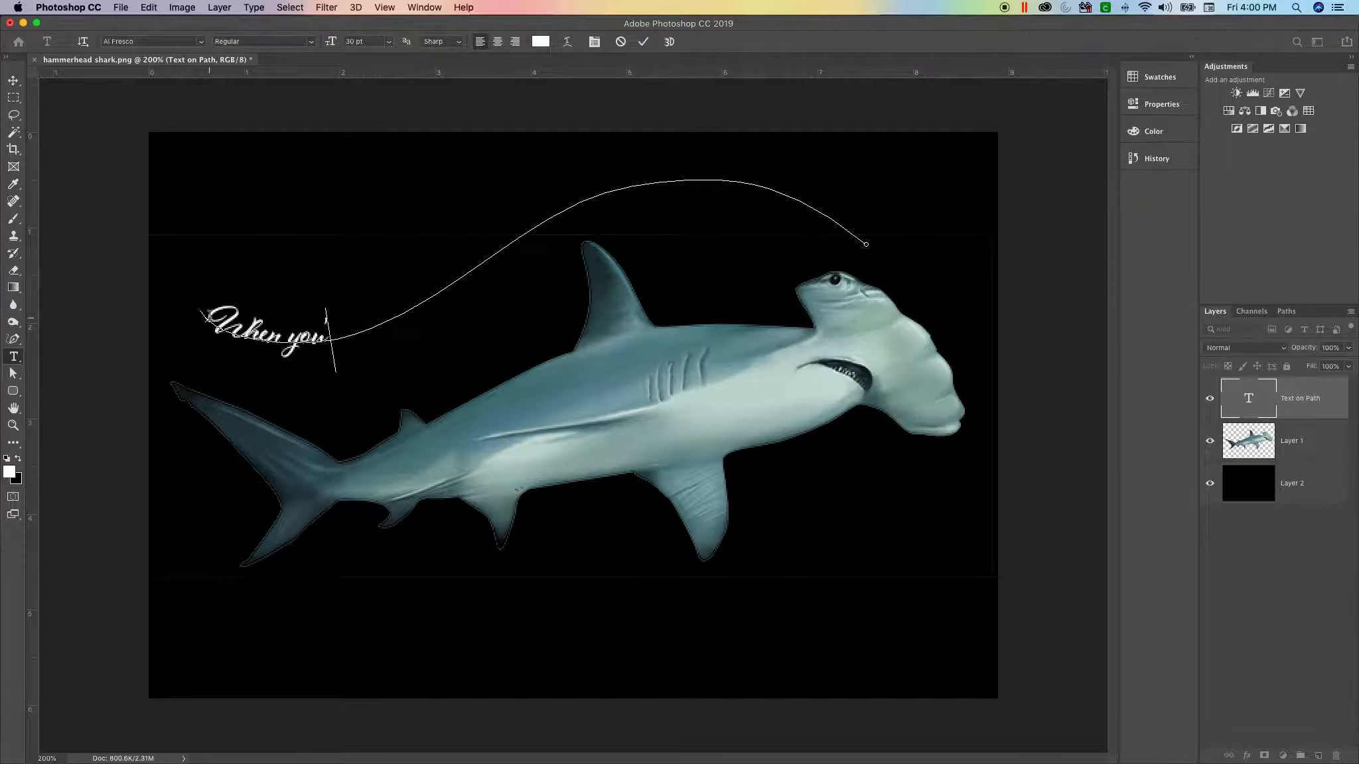
type(" H")
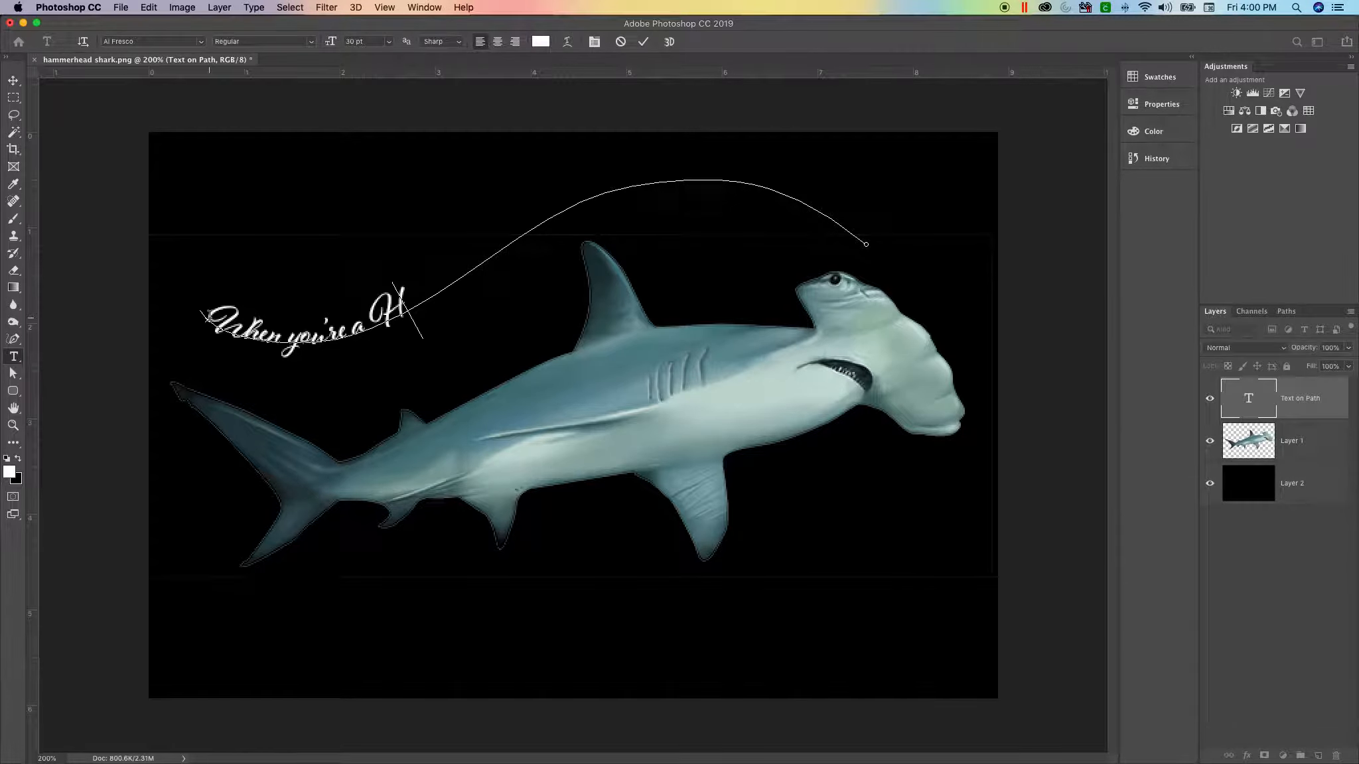
type("ammerhead")
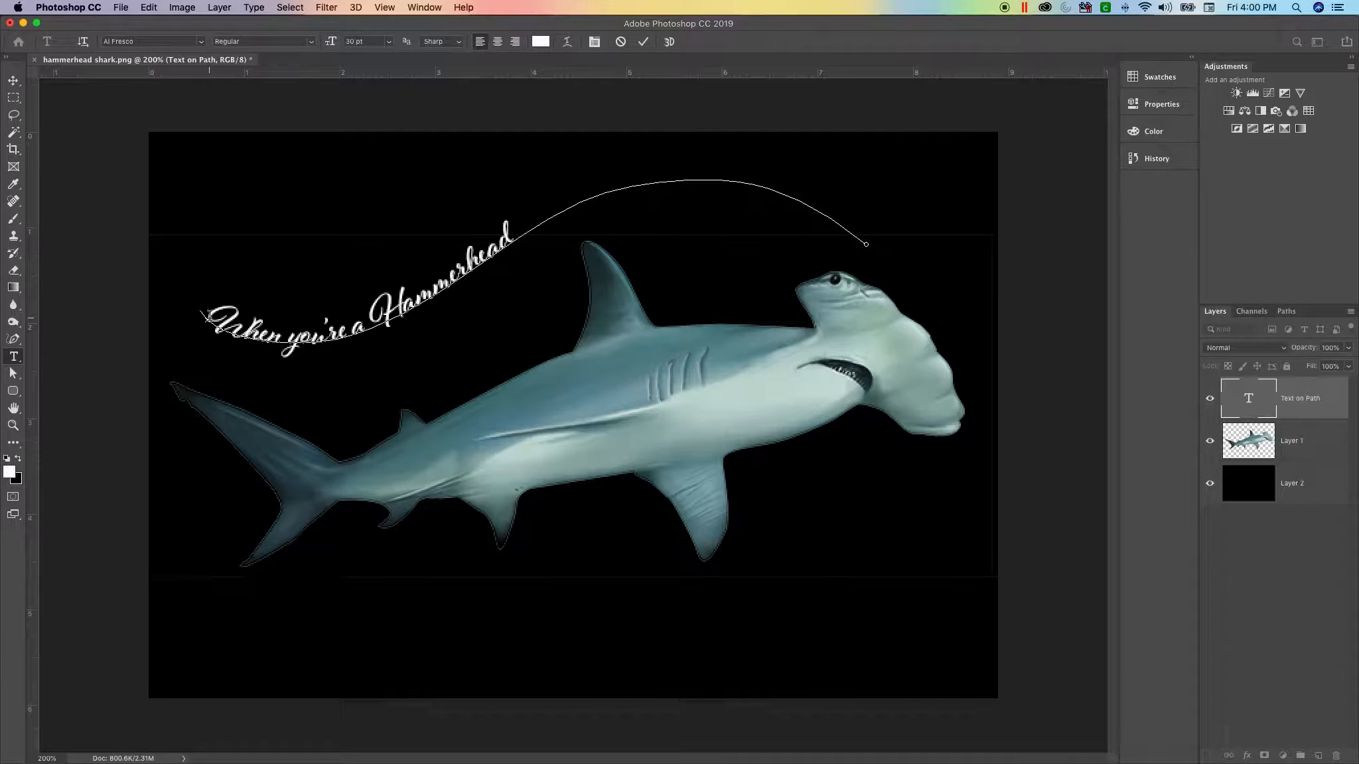
type("...")
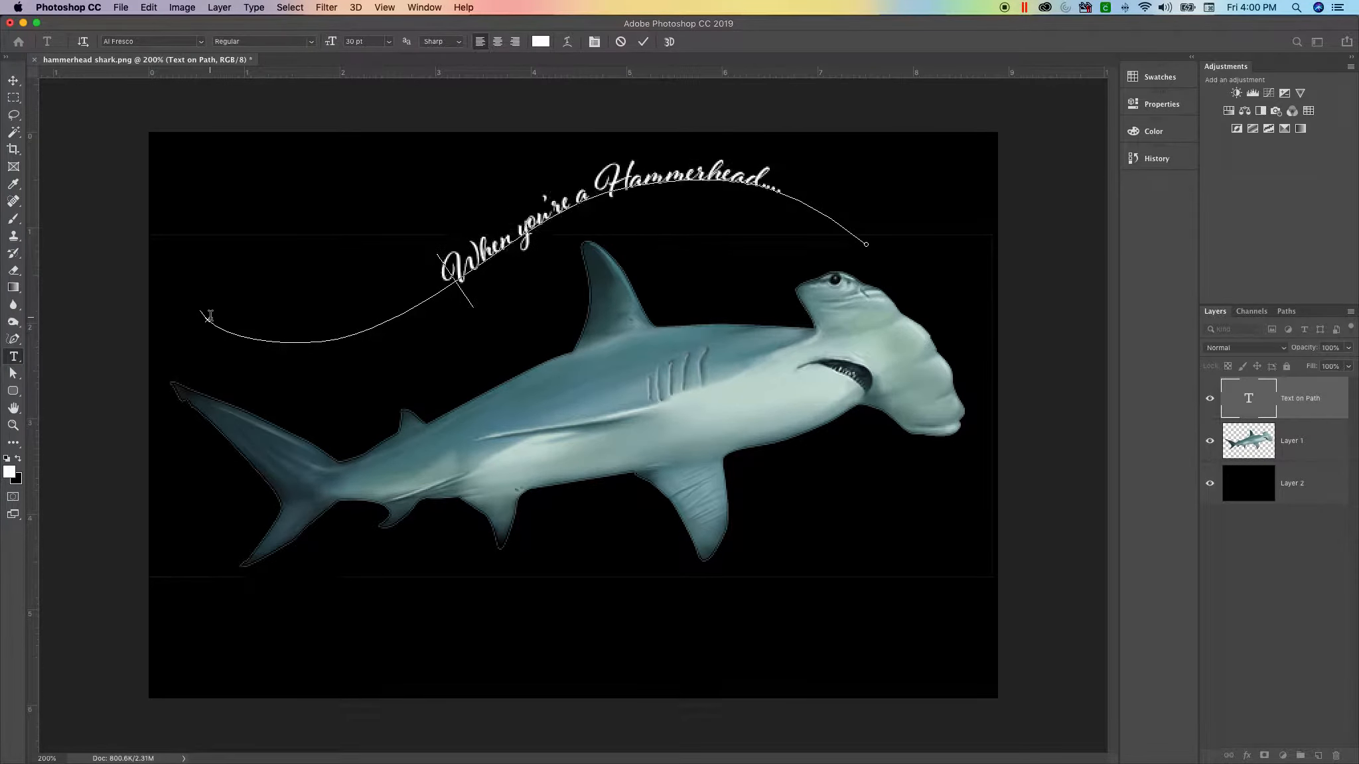
left_click(671, 671)
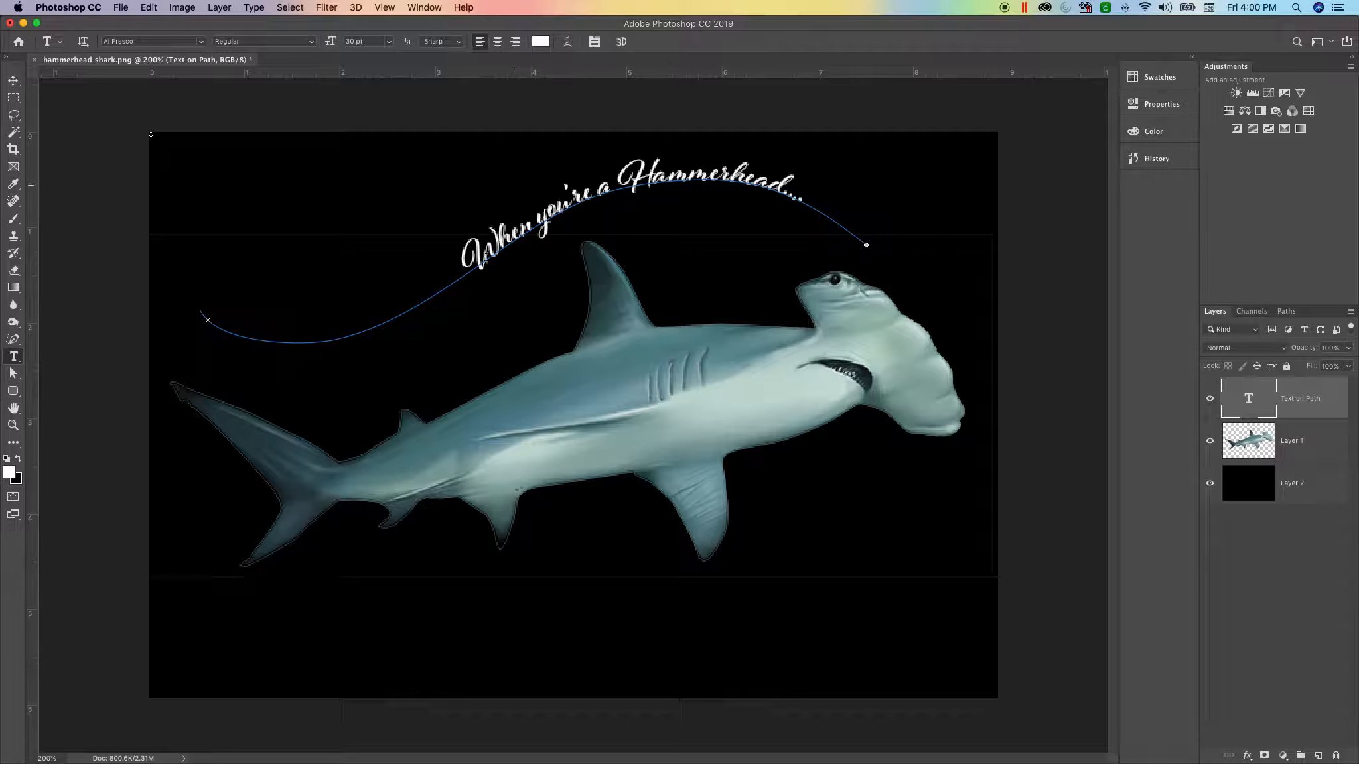
Step: Set the "When you're a Hammerhead...." text to 48 pt and shift it back toward the start of its path
double_click(472, 257)
left_click_drag(464, 257, 842, 225)
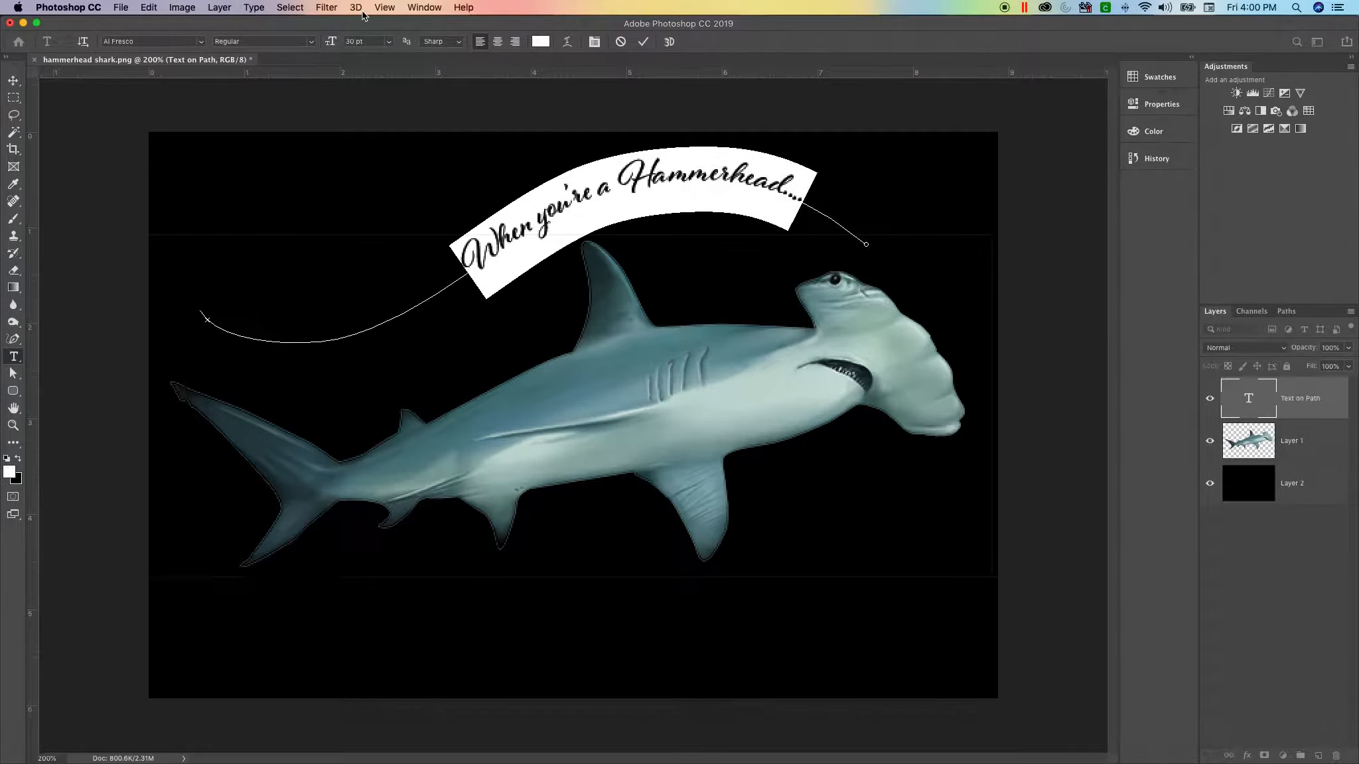
left_click(388, 44)
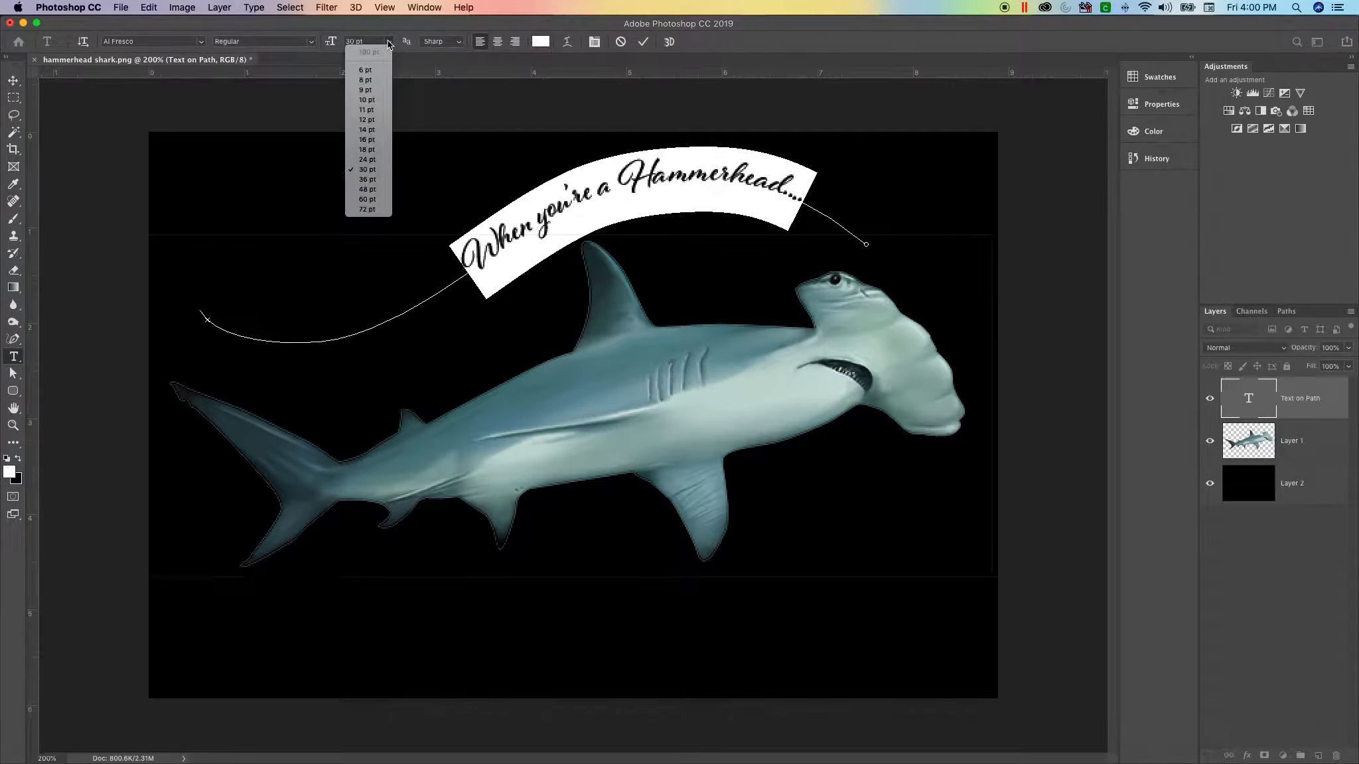
left_click(366, 189)
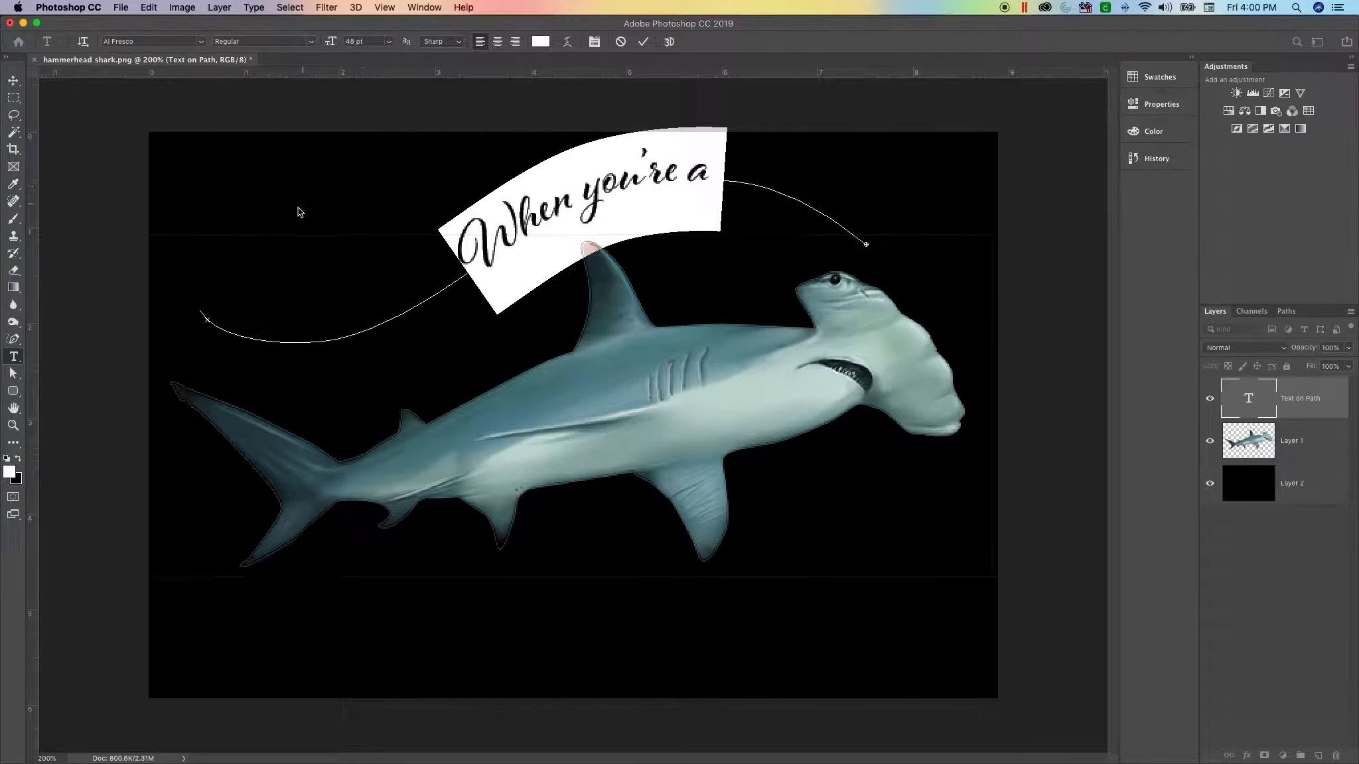
left_click(461, 260)
mouse_move(461, 260)
left_mouse_down()
mouse_move(358, 319)
mouse_move(279, 335)
left_mouse_up()
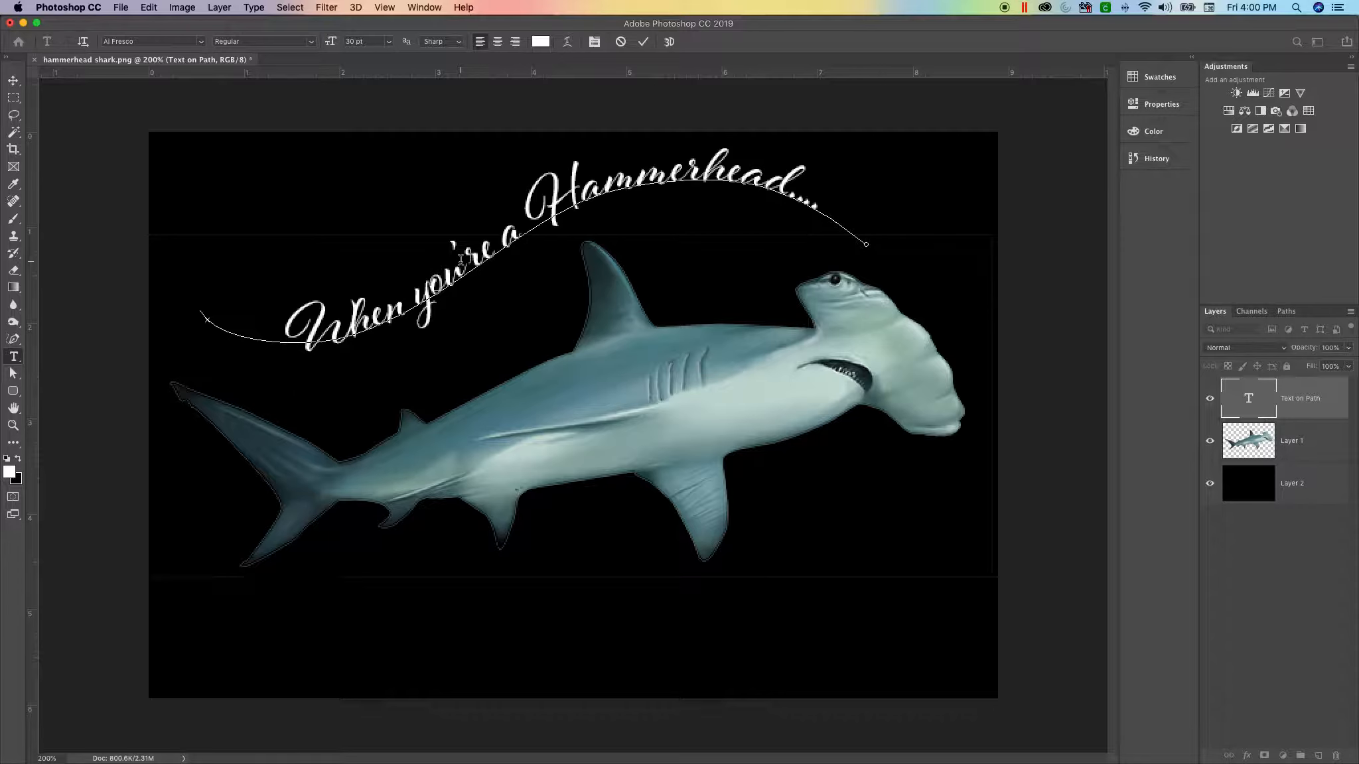
left_click(475, 620)
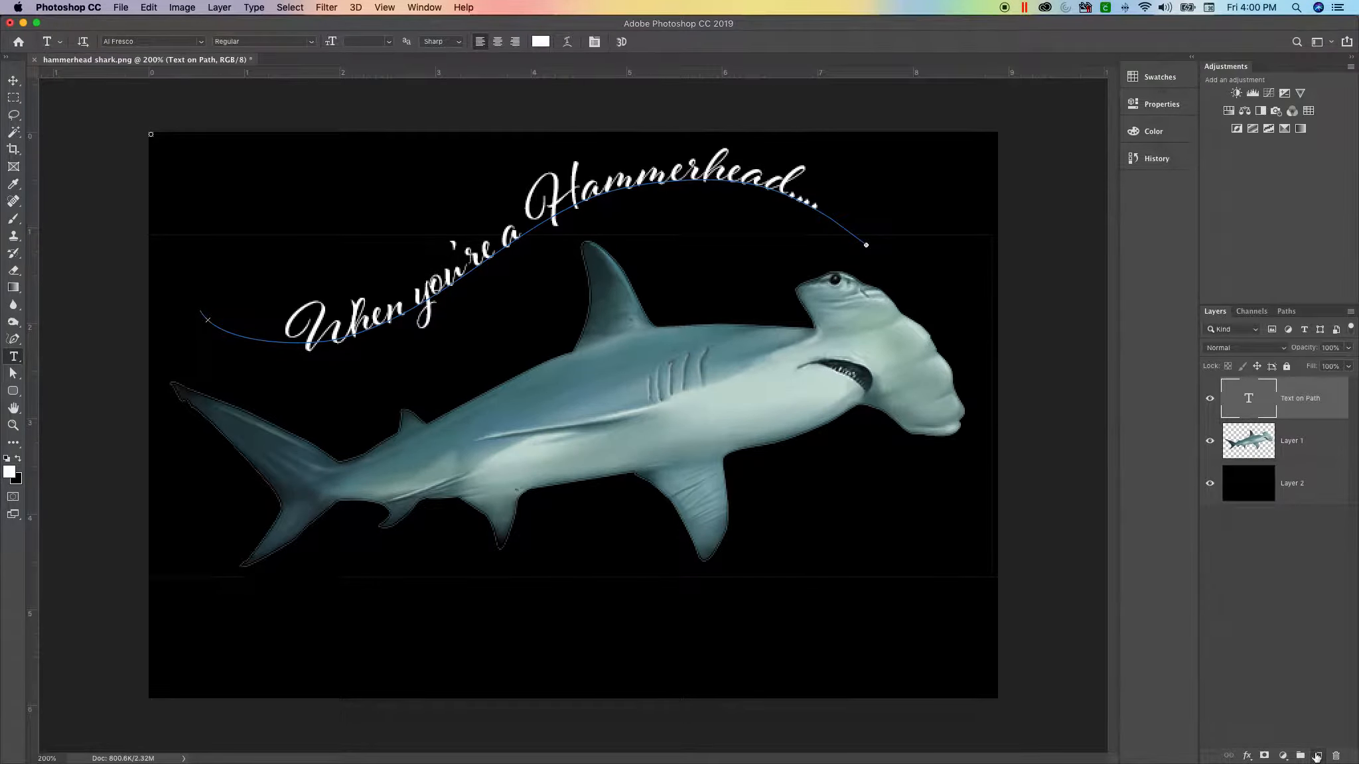
Step: Create a new layer and draw a freeform wavy path below the shark, rising toward its head
left_click(1317, 756)
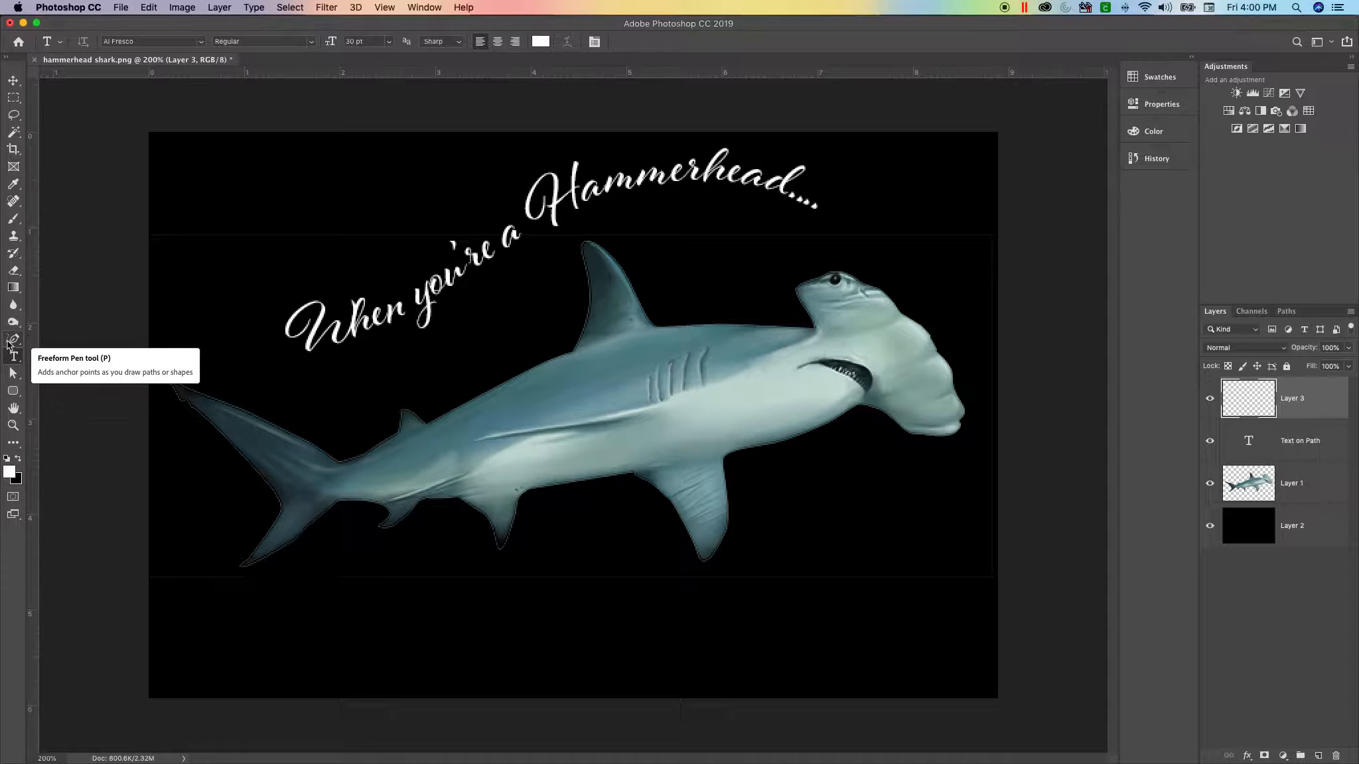
left_click(11, 338)
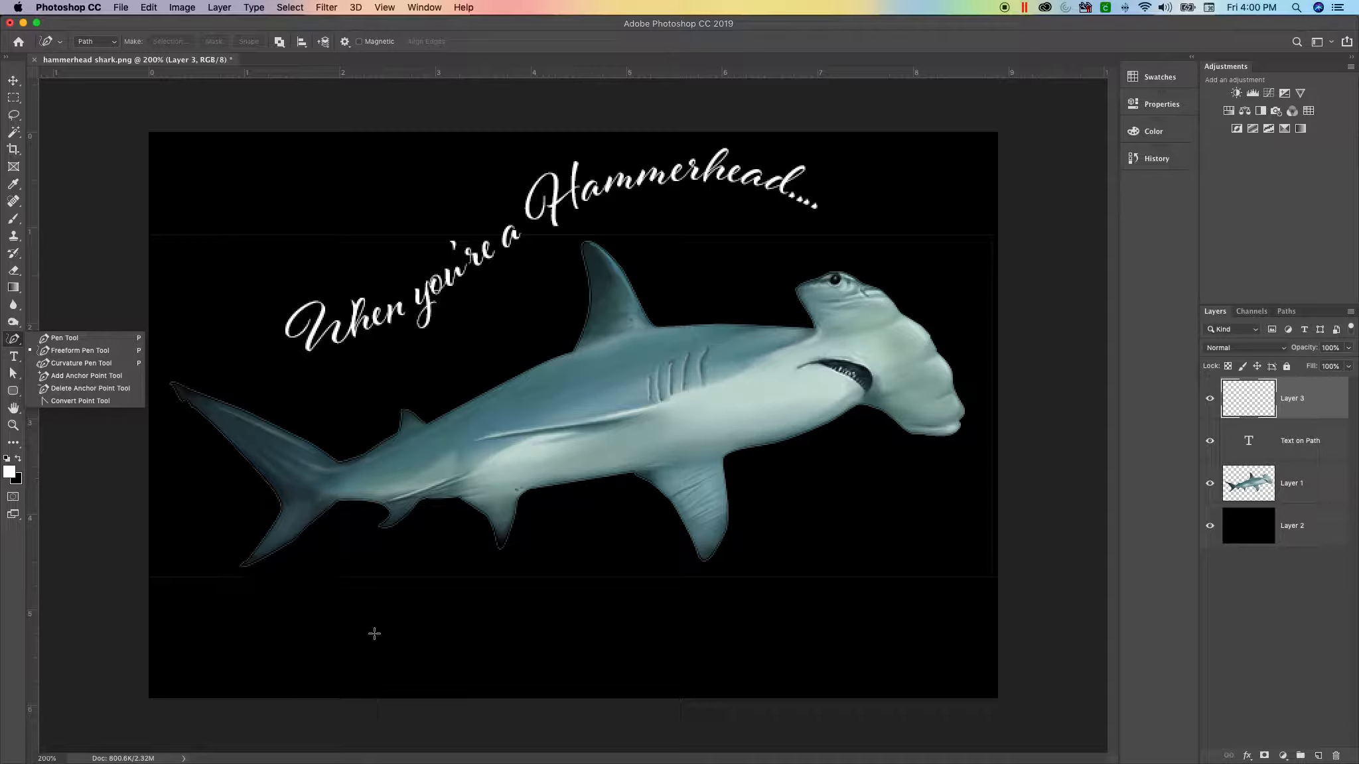
mouse_move(362, 635)
left_mouse_down()
mouse_move(498, 674)
mouse_move(622, 677)
mouse_move(744, 631)
mouse_move(910, 535)
mouse_move(976, 521)
left_mouse_up()
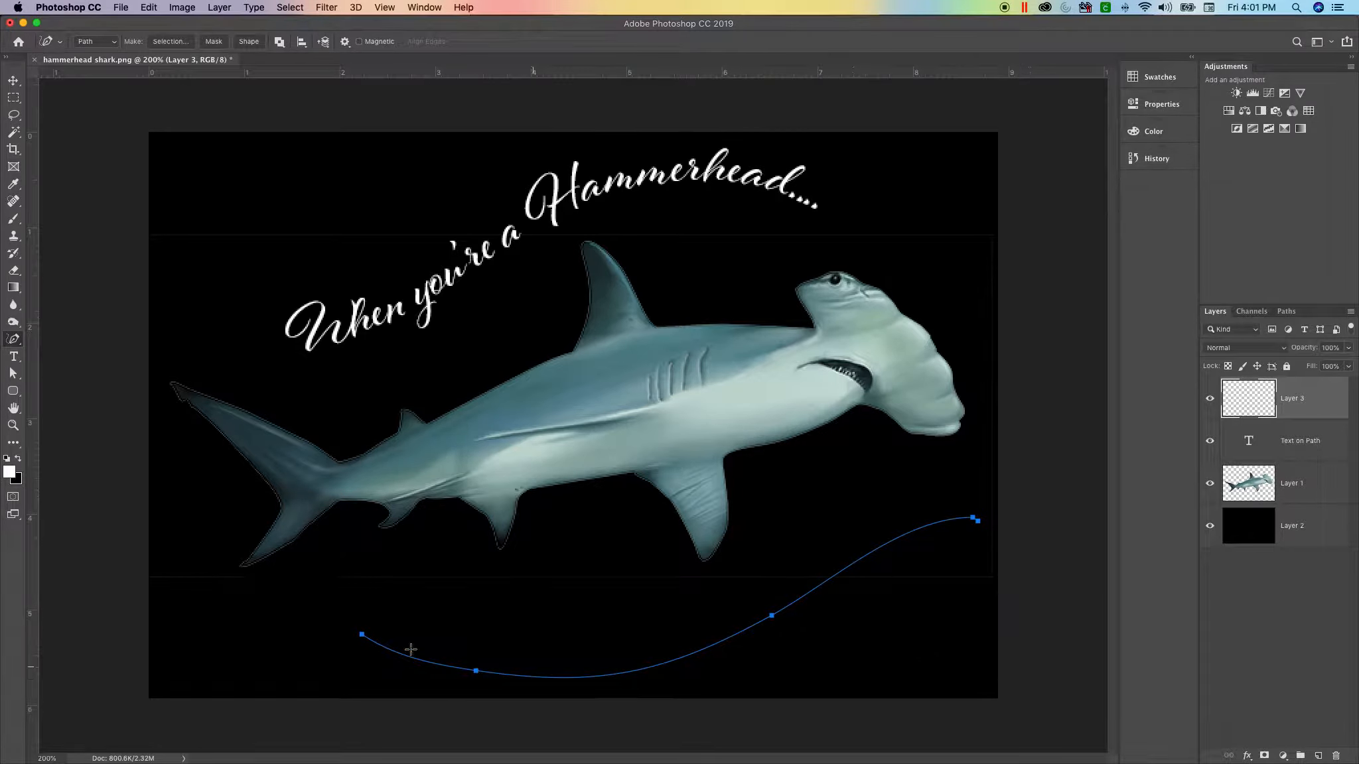
Step: Add the text "Everything looks like a Nail!" on the path below the shark, shifted a little along the path
left_click(14, 358)
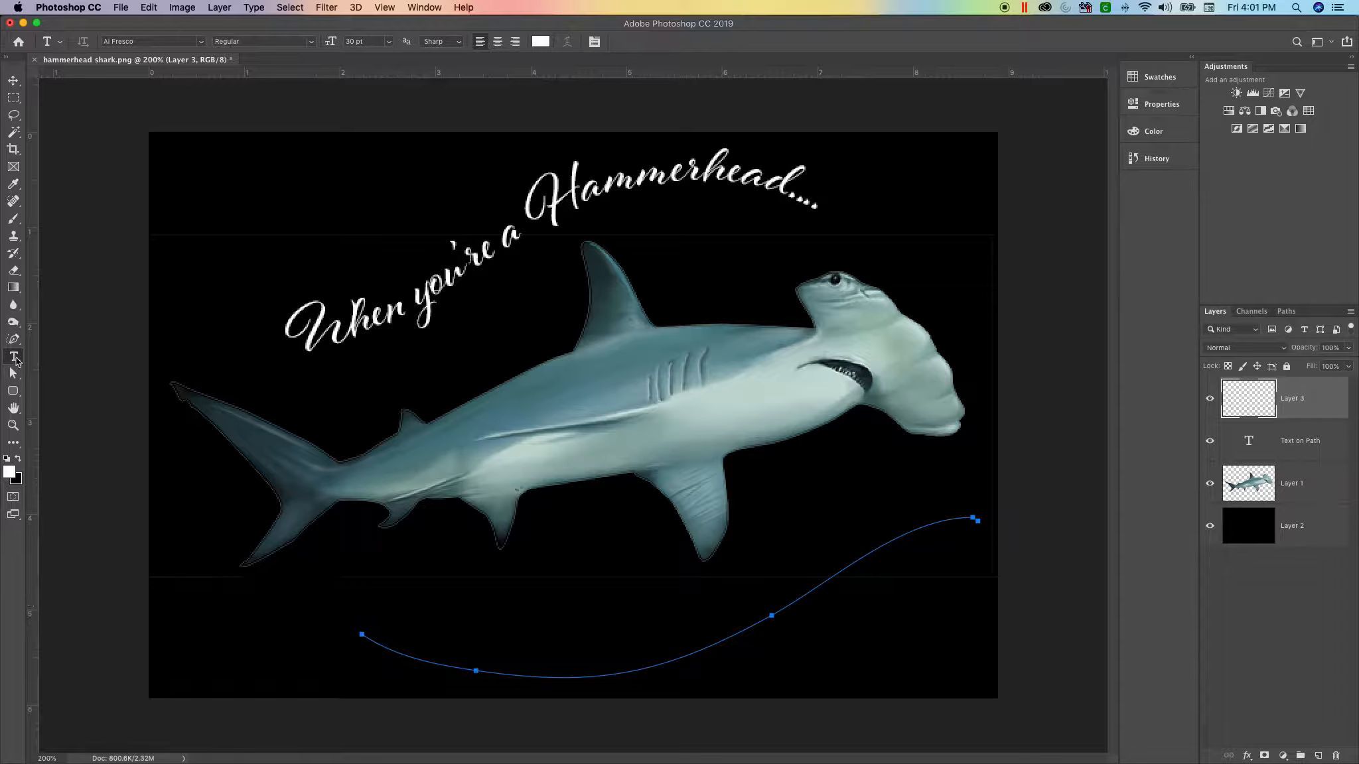
left_click(377, 639)
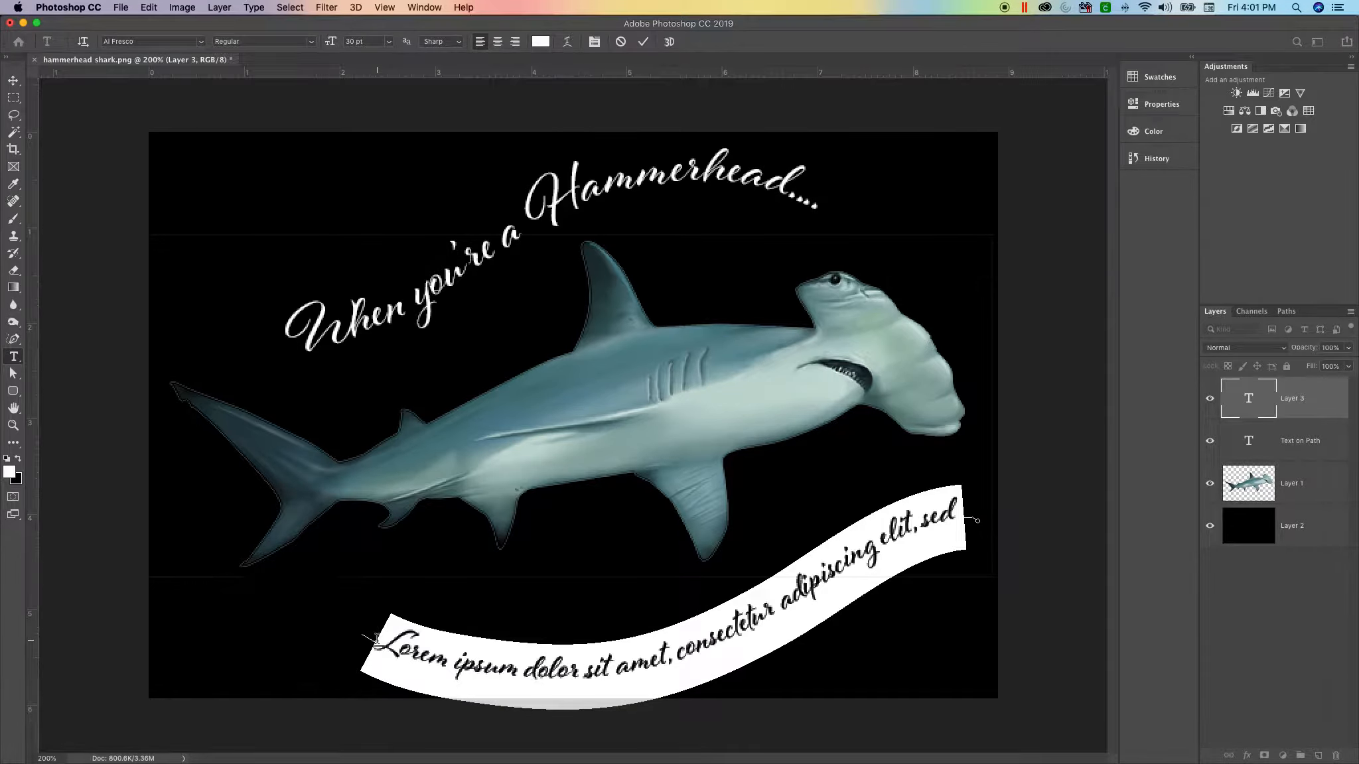
type("Everything")
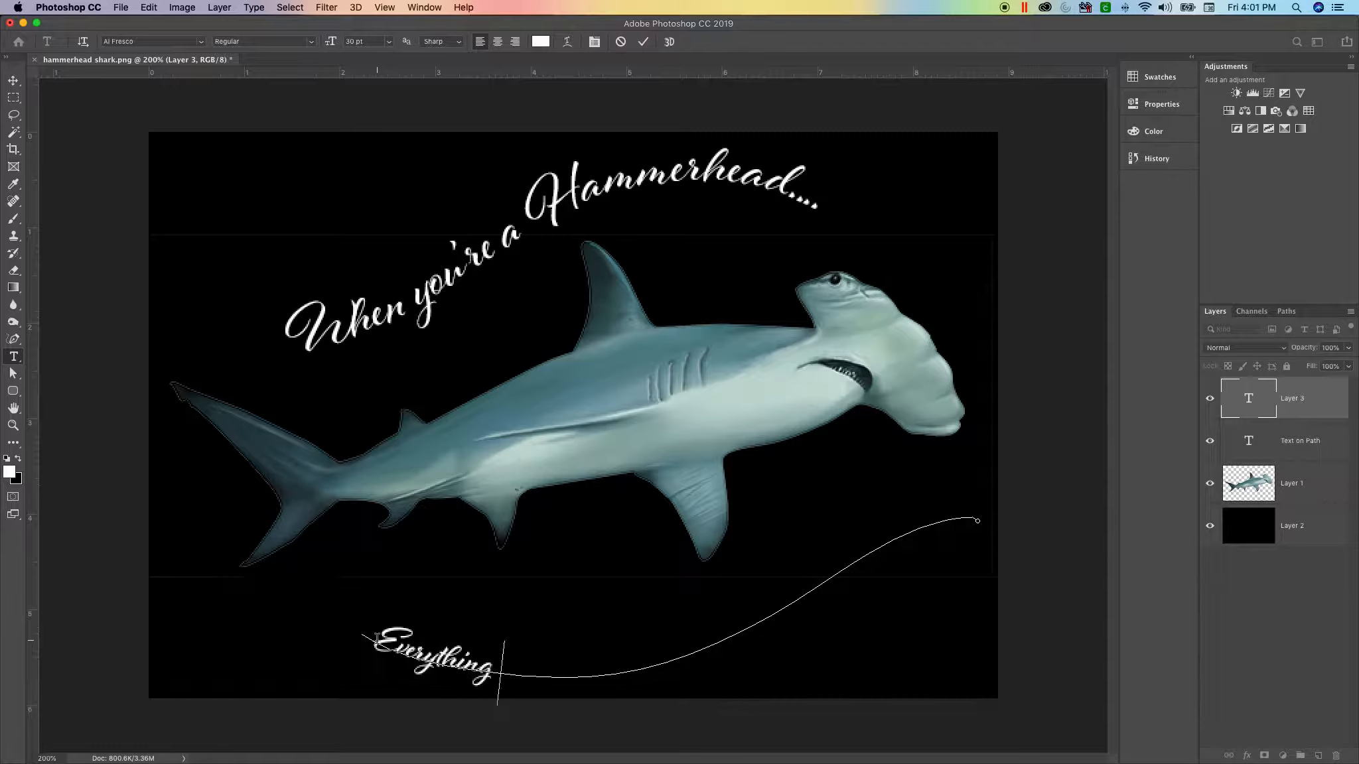
type(" looks")
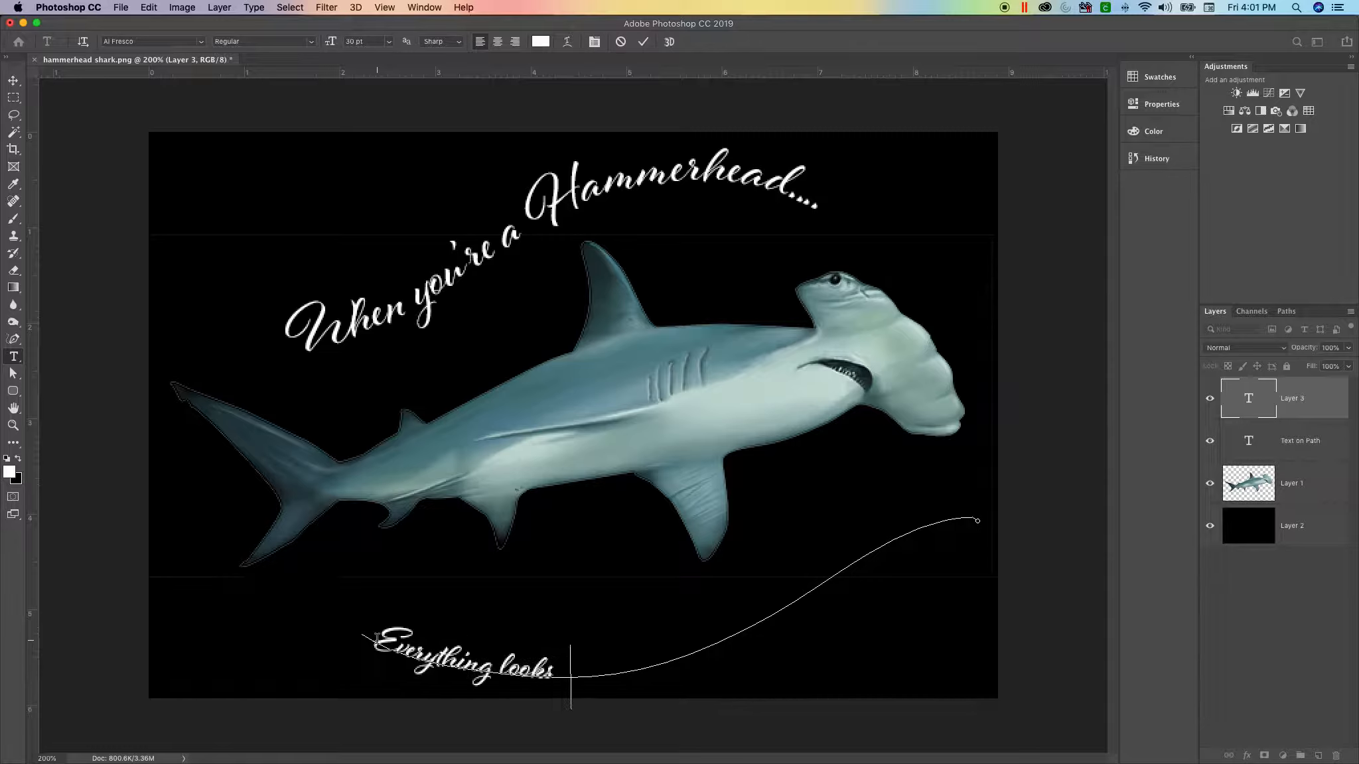
type(" like a N")
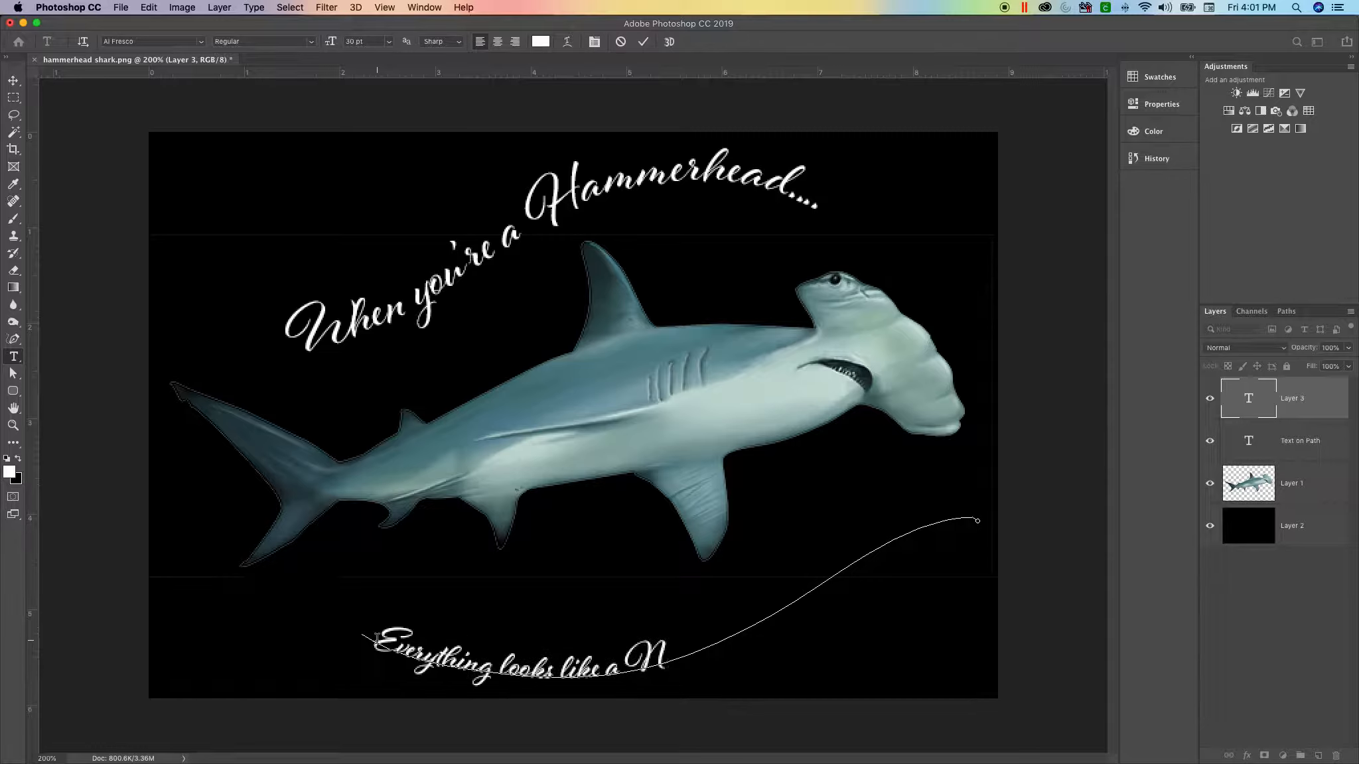
type("oil!")
left_click(380, 640)
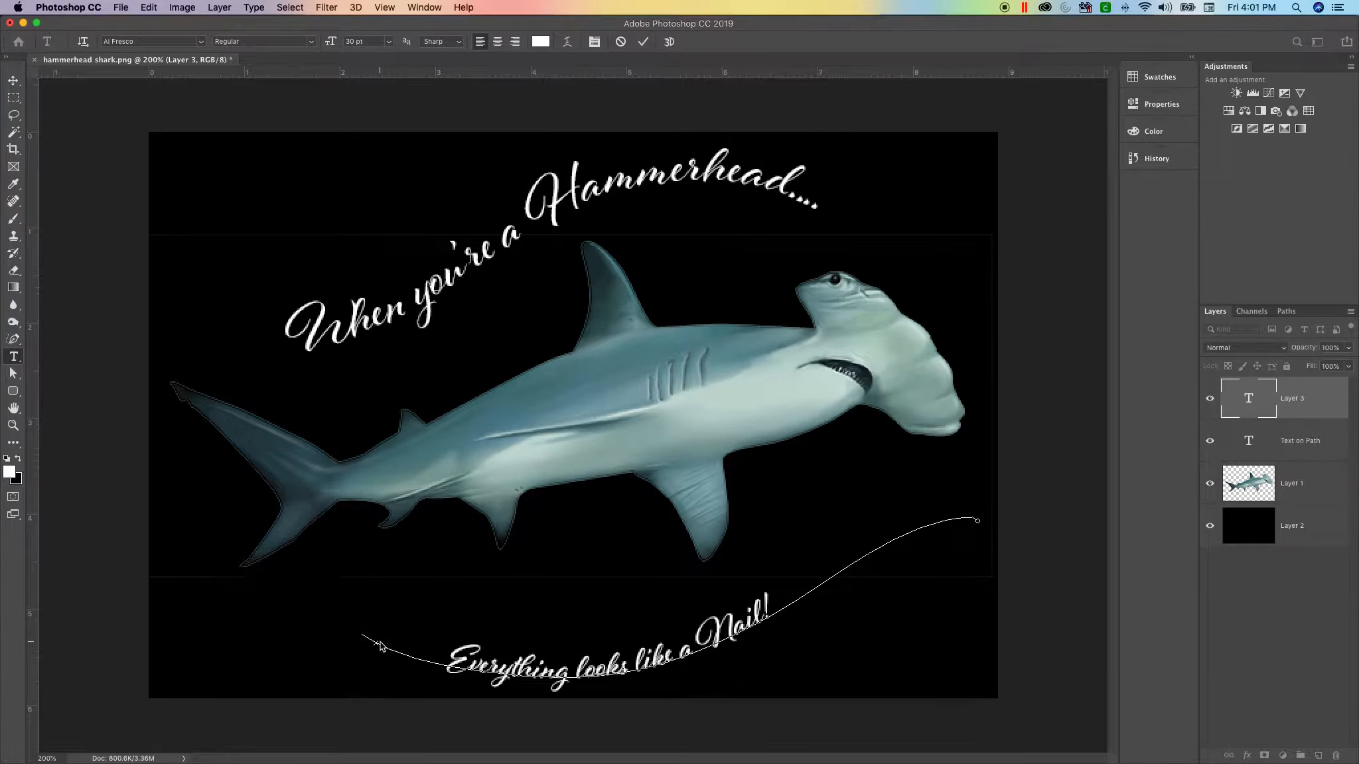
Step: Set the whole "Everything looks like a Nail!" text to 60 pt
left_click_drag(452, 663, 836, 569)
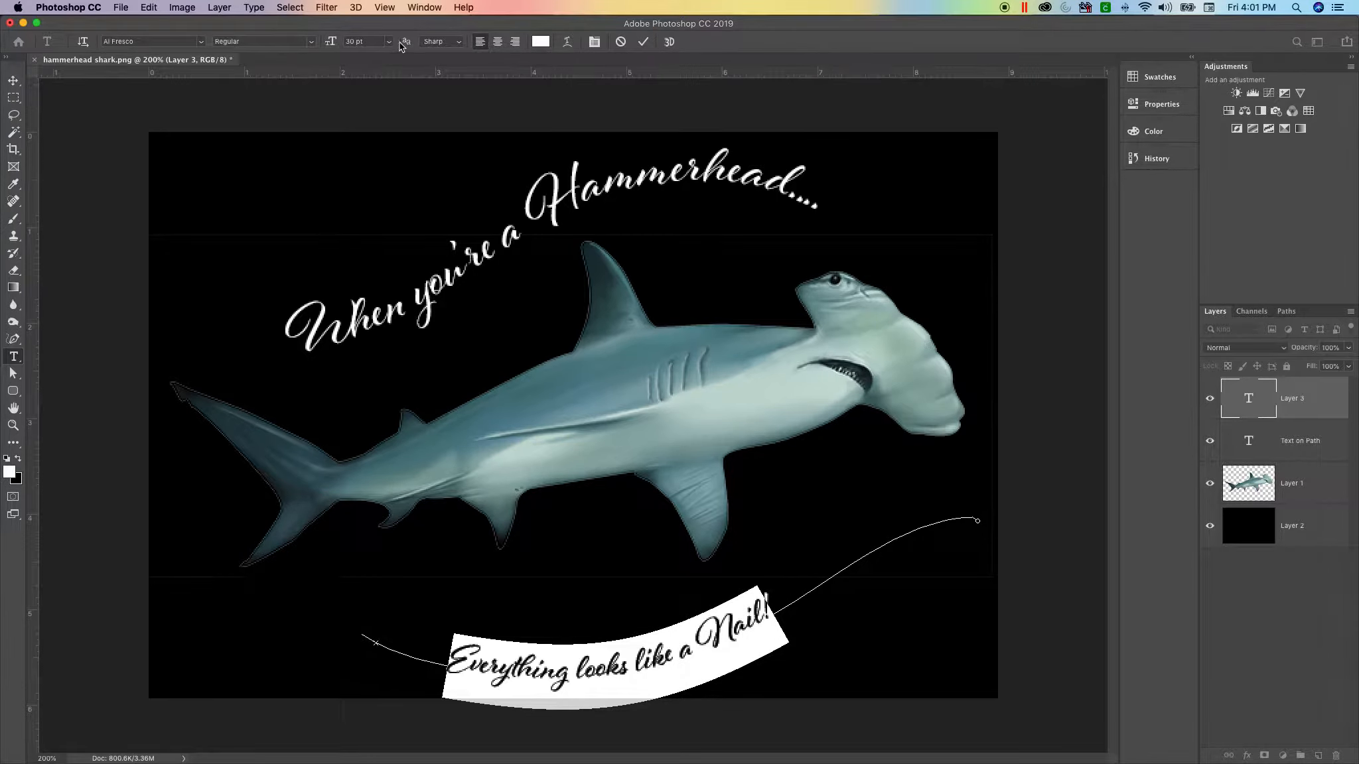
left_click(389, 42)
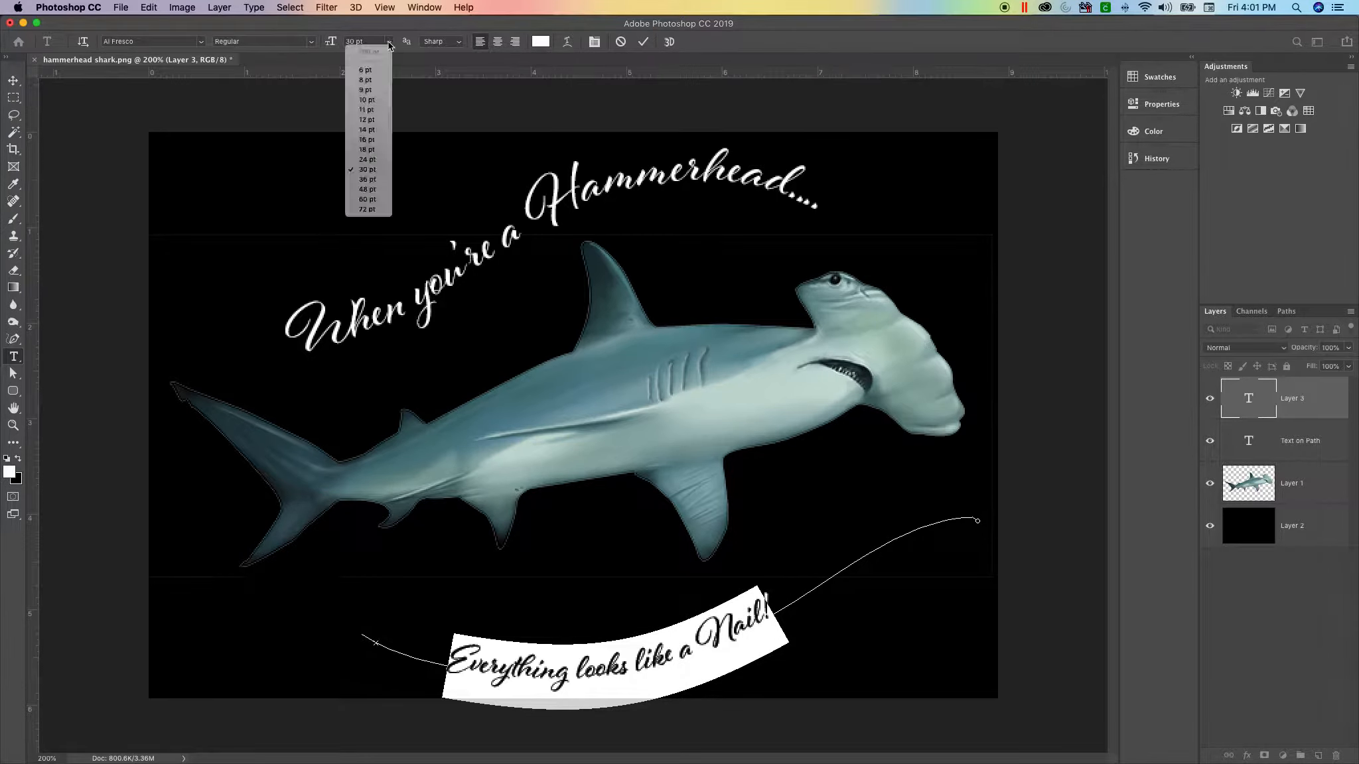
left_click(375, 200)
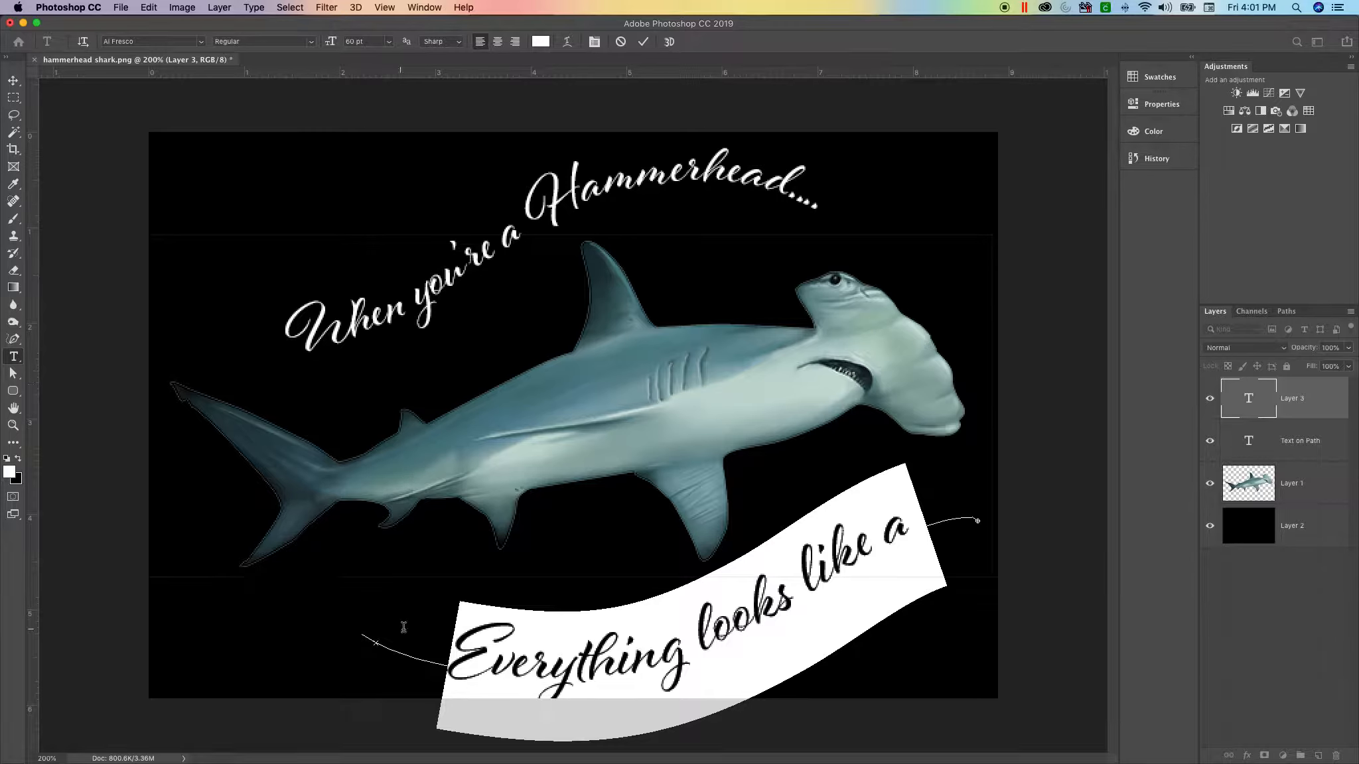
Step: Delete the spaces in front of "Everything" so the text starts at the beginning of its path
left_click(461, 645)
key("BackSpace")
key("BackSpace")
key("BackSpace")
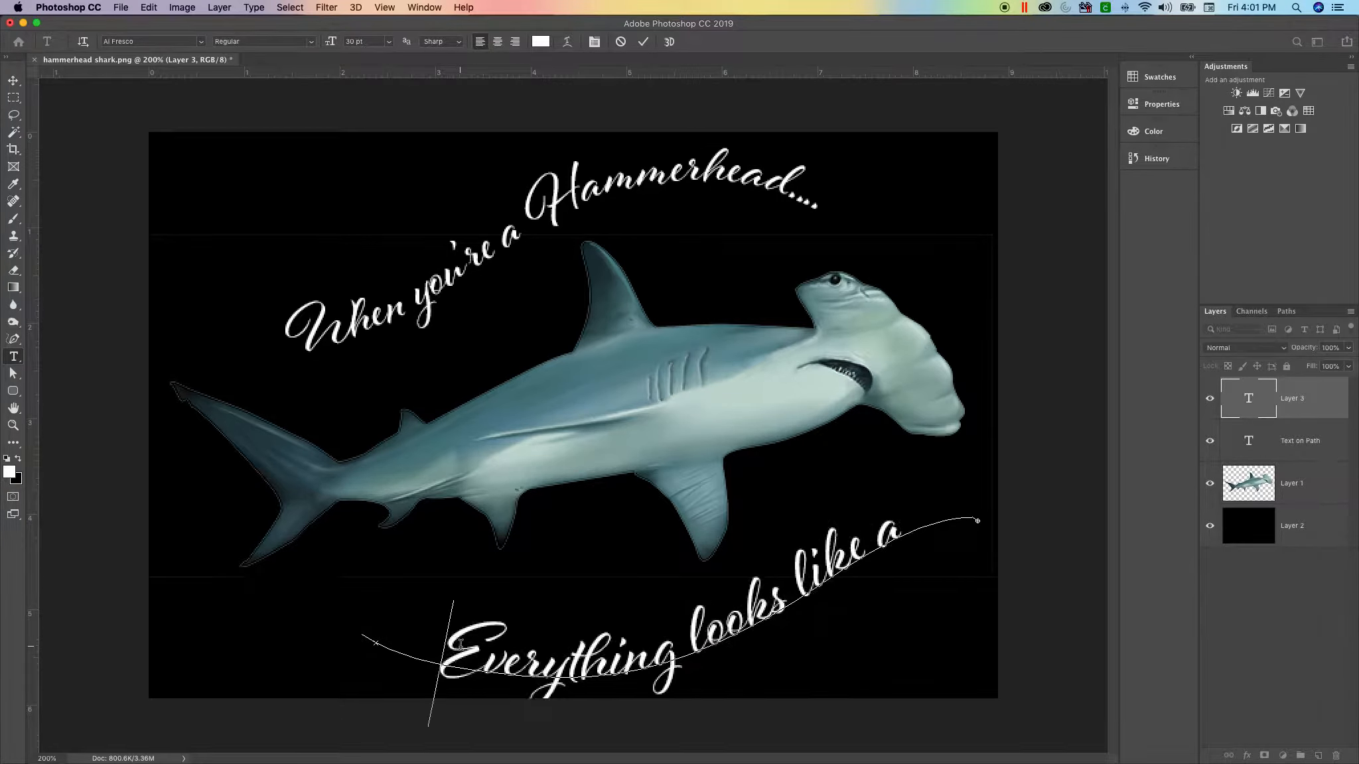
key("BackSpace")
key("BackSpace")
key("BackSpace")
key("BackSpace")
key("BackSpace")
key("BackSpace")
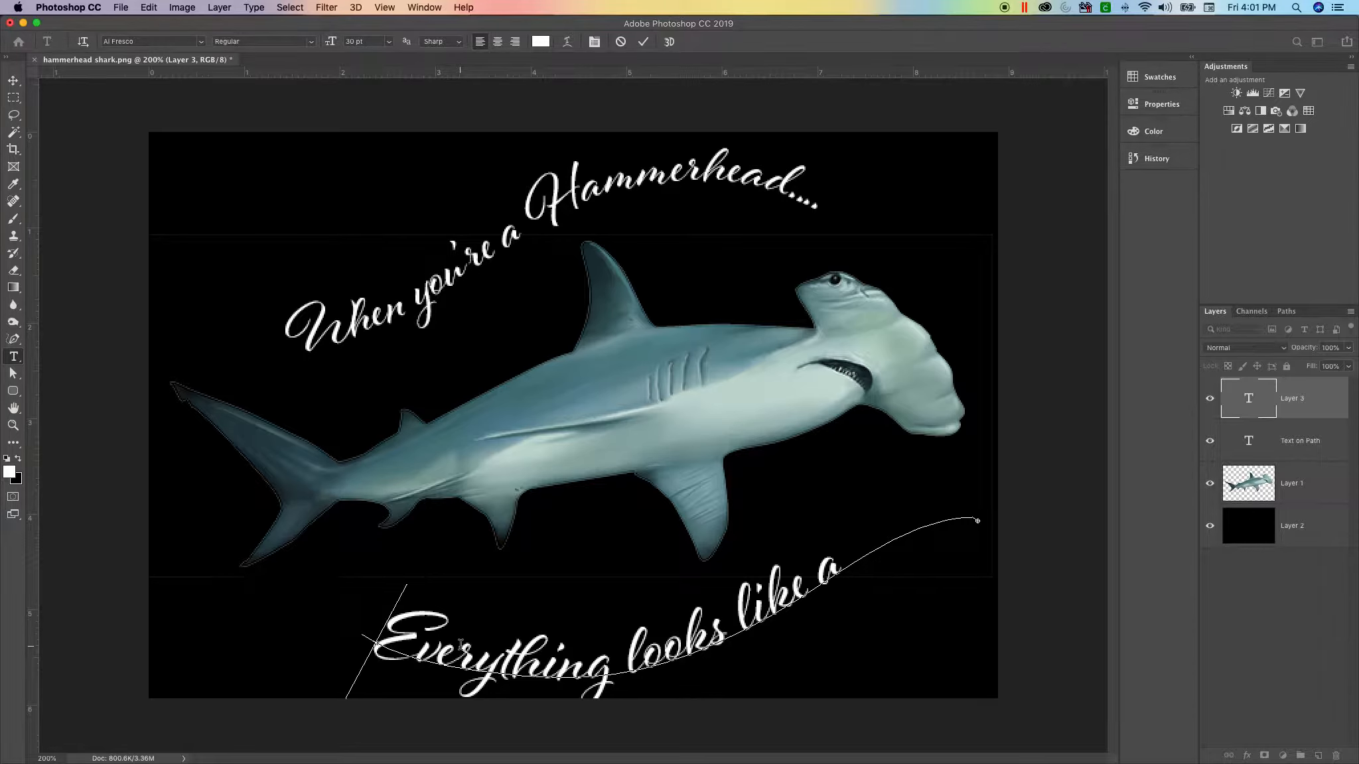
Step: Set the words "Everything looks like a" to 50 pt and commit the text
left_click_drag(385, 641, 919, 514)
left_click(389, 42)
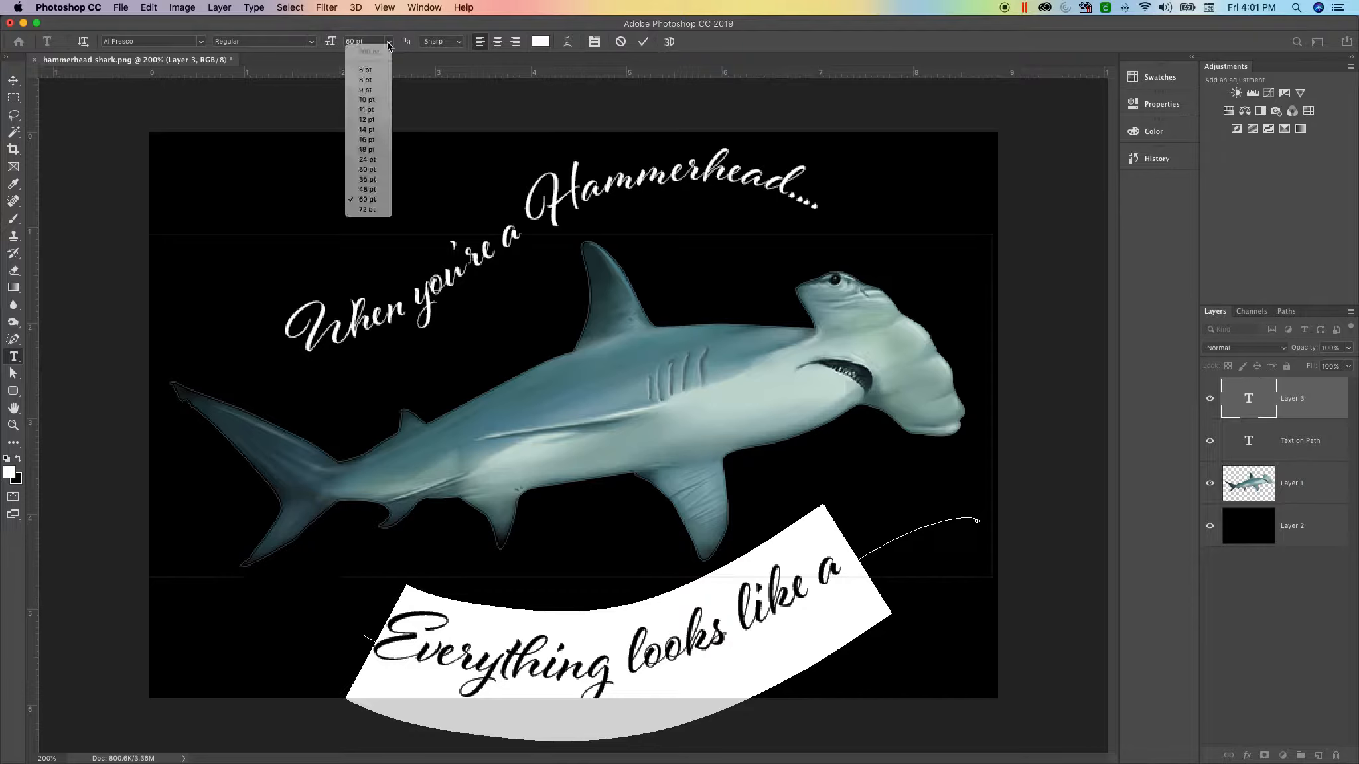
left_click(374, 43)
left_click_drag(373, 42, 344, 43)
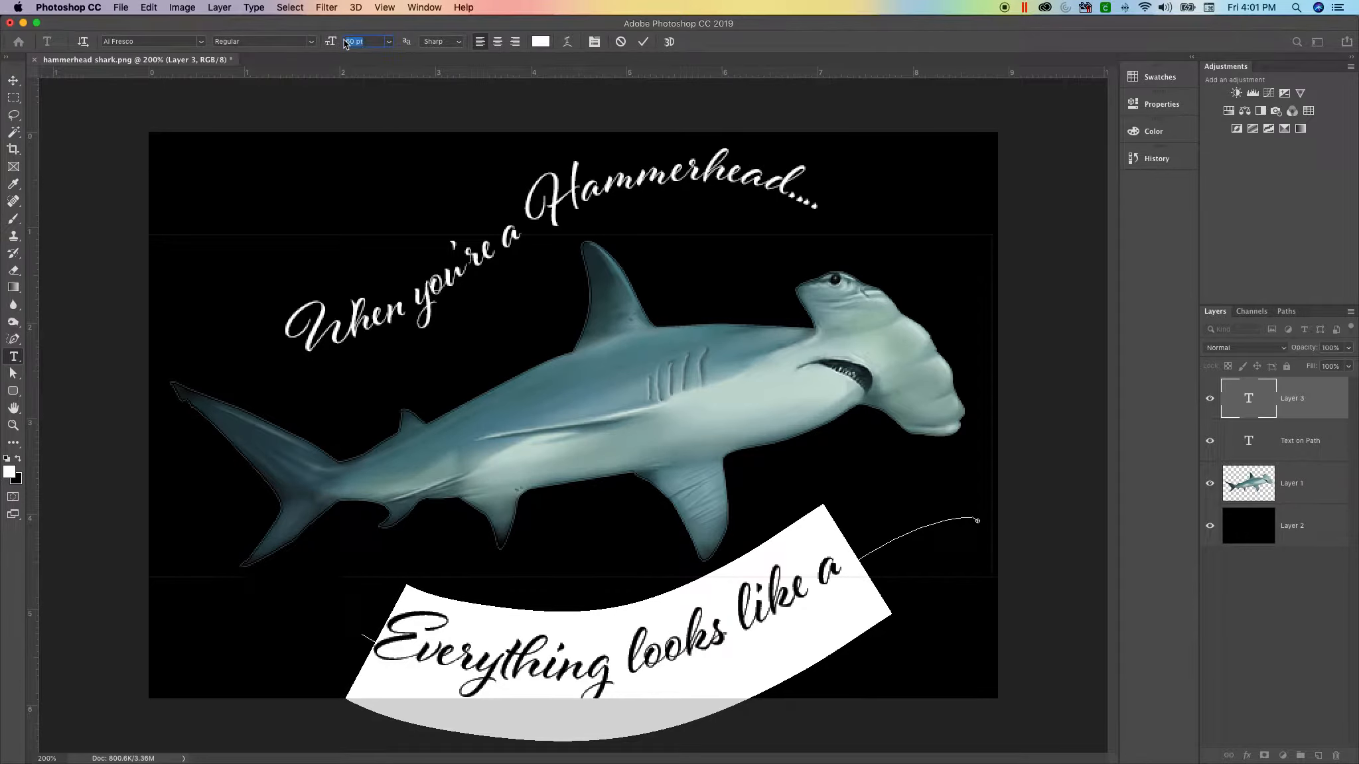
type("50")
key("Return")
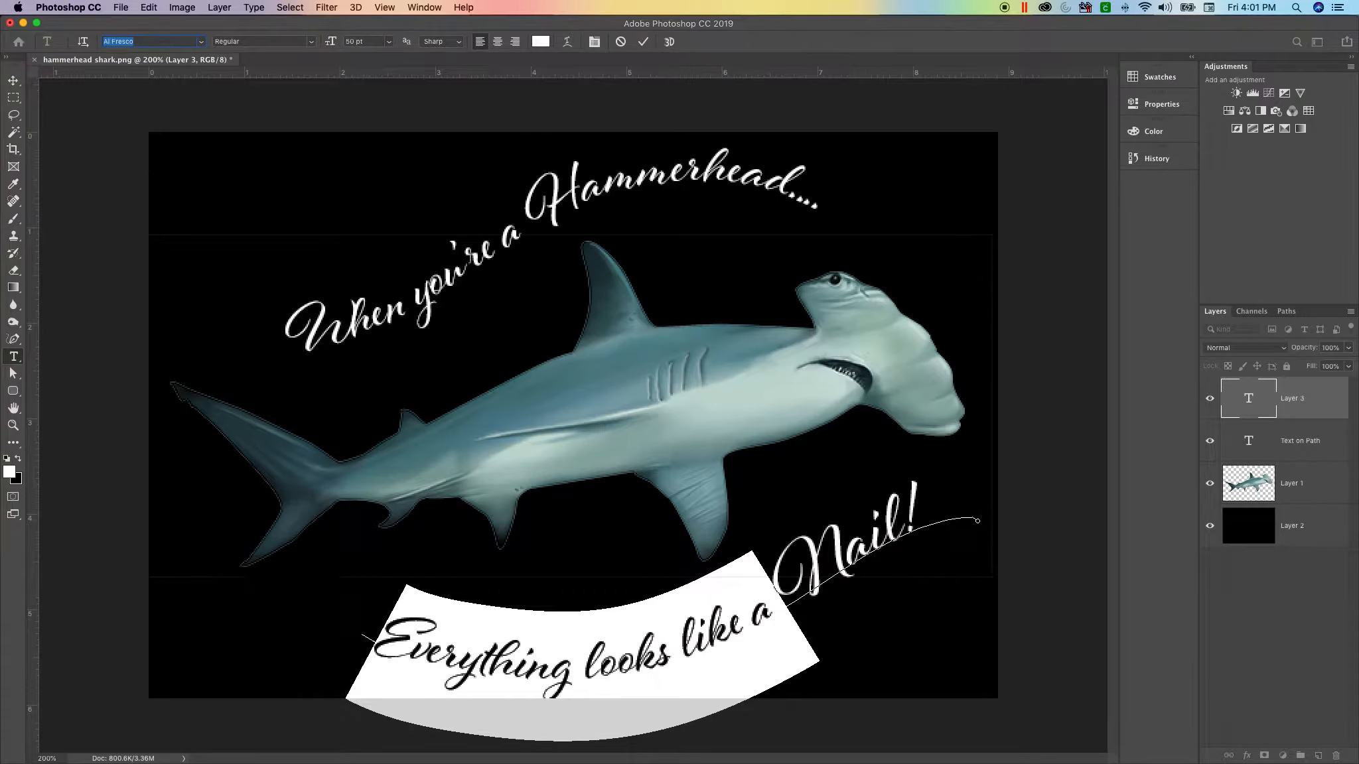
left_click(1007, 455)
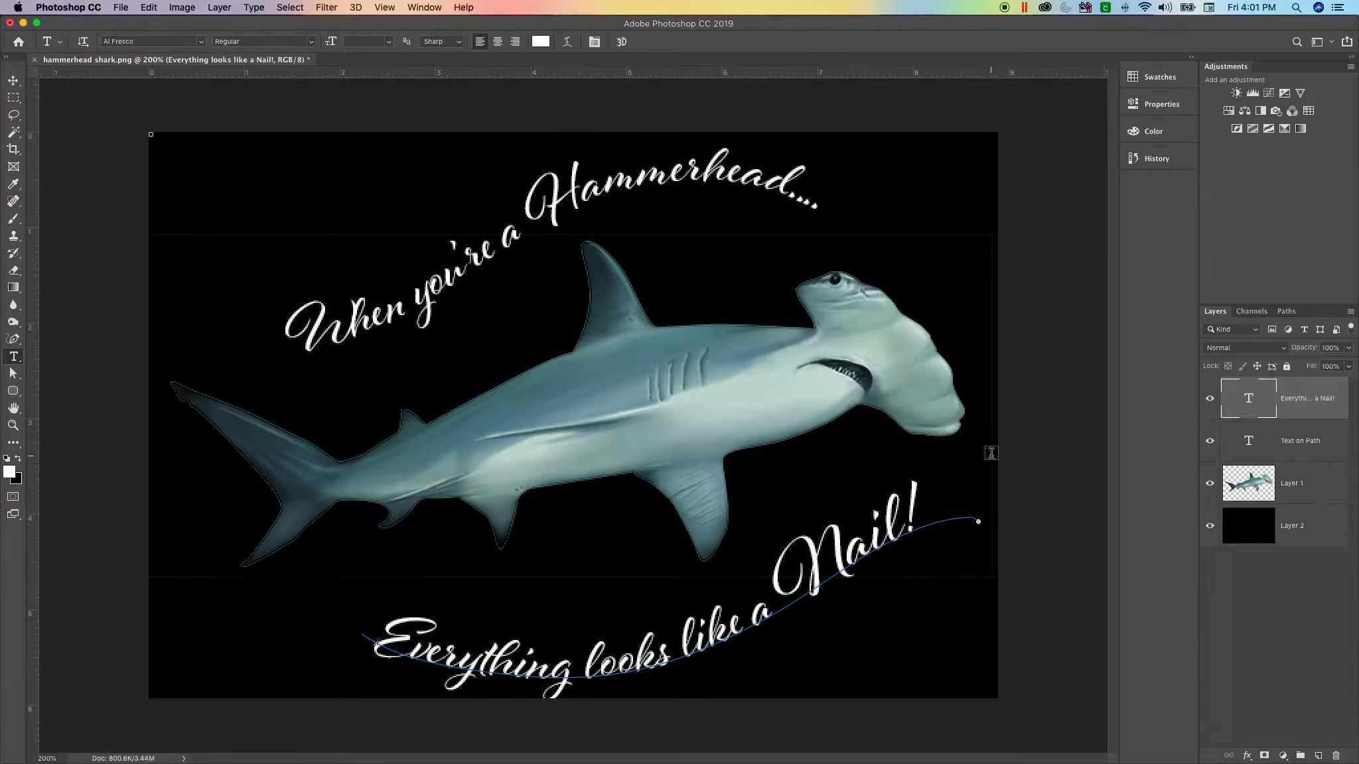
Step: Nudge the "Everything looks like a Nail!" text up, away from the canvas's lower edge
left_click(12, 80)
key("Up")
key("Up")
key("Up")
key("Up")
key("Up")
key("Up")
key("Up")
key("Up")
key("Up")
key("Up")
key("Up")
key("Up")
key("Up")
key("Up")
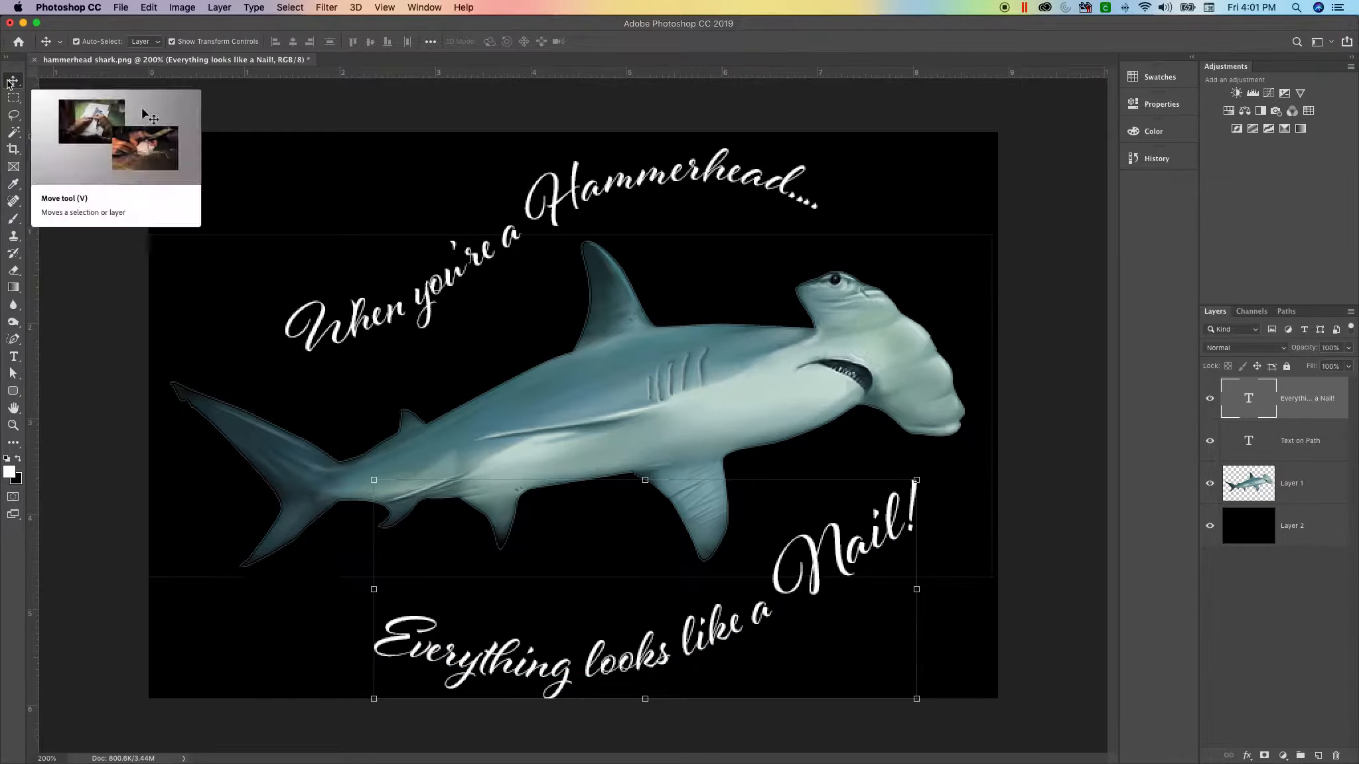
key("Up")
key("Up")
key("Up")
key("Up")
key("Up")
key("Up")
key("Up")
key("Up")
key("Up")
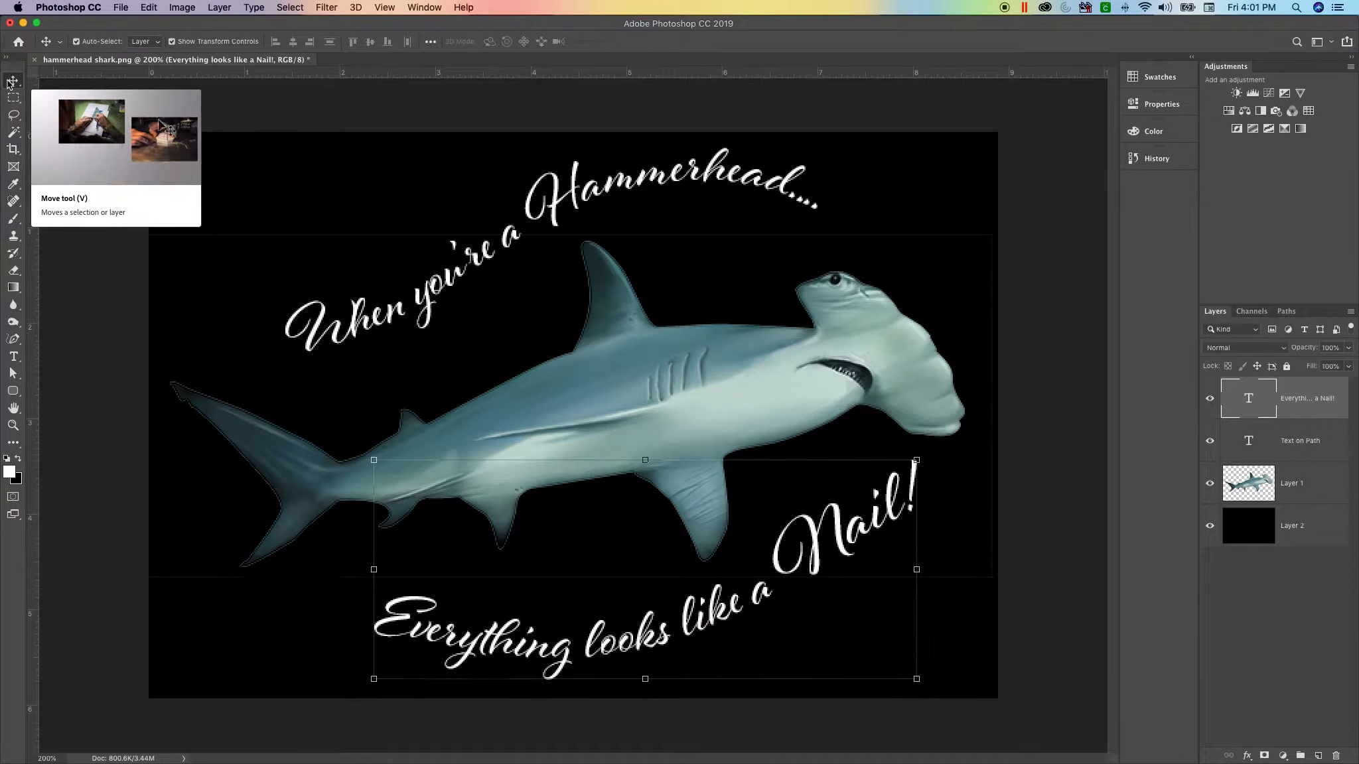
key("Up")
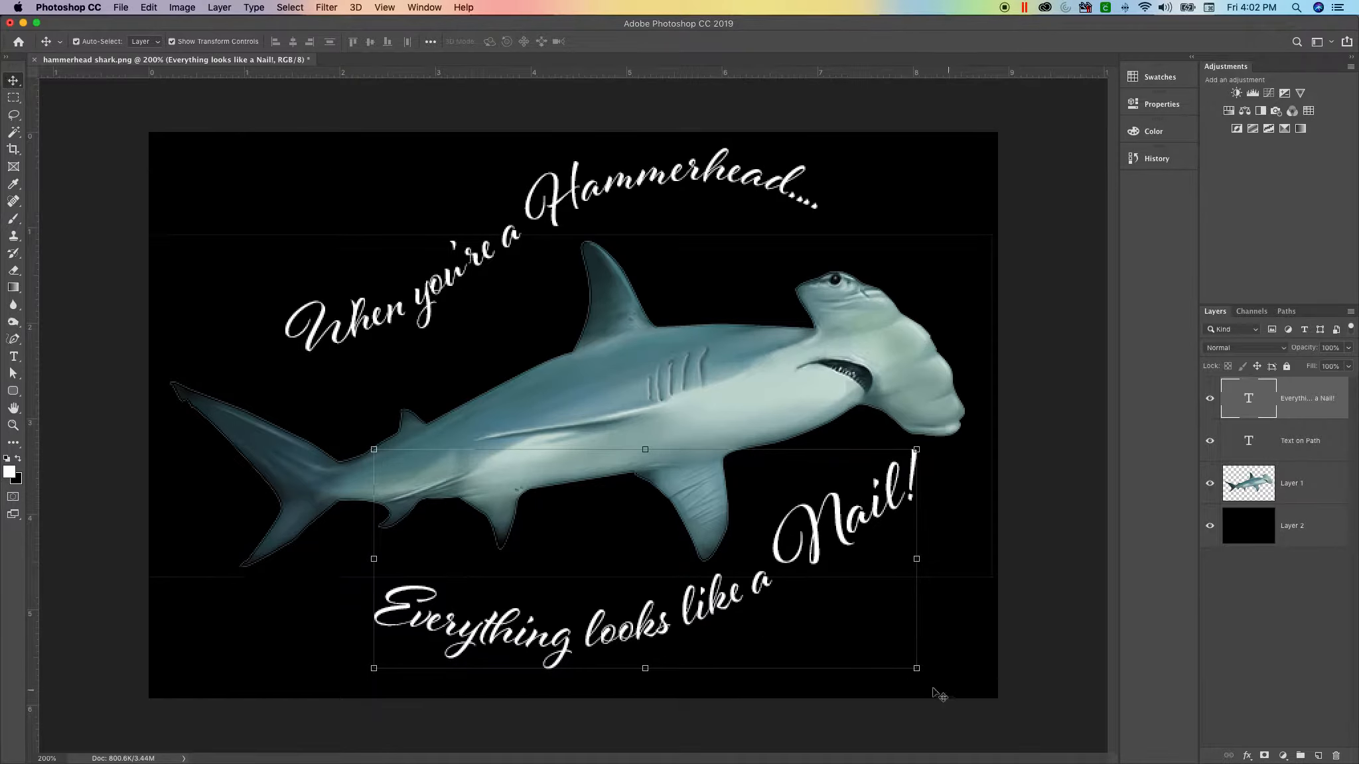
Step: Free-transform the "Everything looks like a Nail!" text, moving it slightly up and rotating it slightly clockwise
key("super+t")
left_click_drag(927, 680, 928, 669)
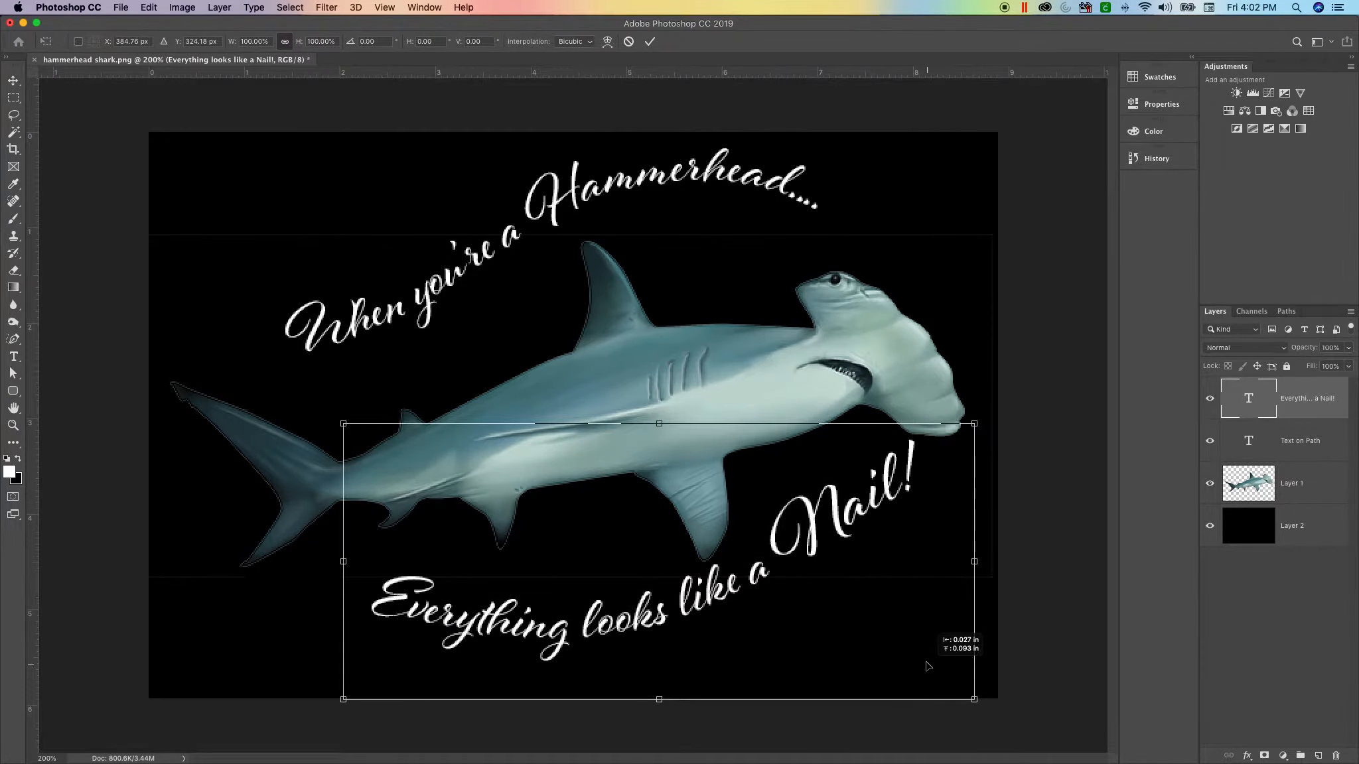
left_click_drag(989, 413, 1008, 438)
key("Return")
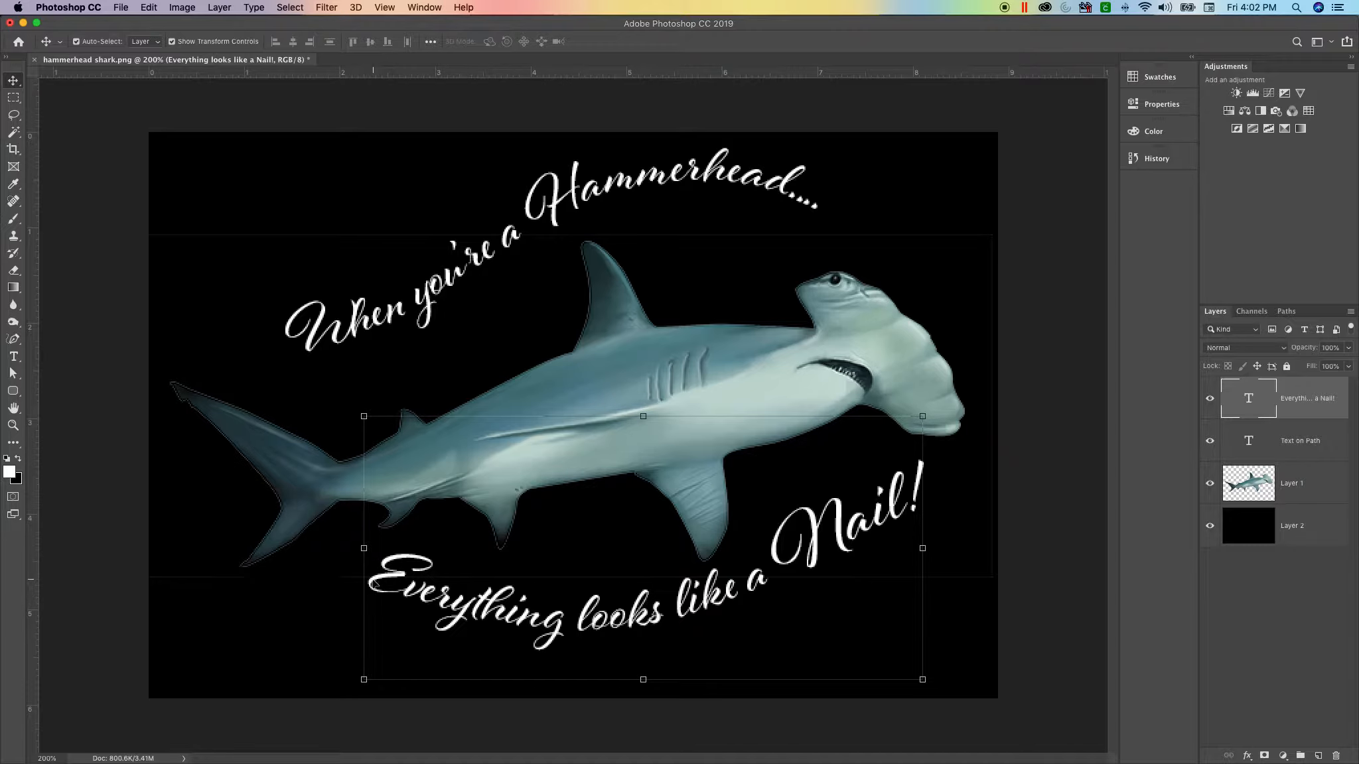
Step: Try recoloring the "Everything looks like a Nail!" text with the blue-gray 4f8090 sampled from the shark, and undo the change
double_click(369, 575)
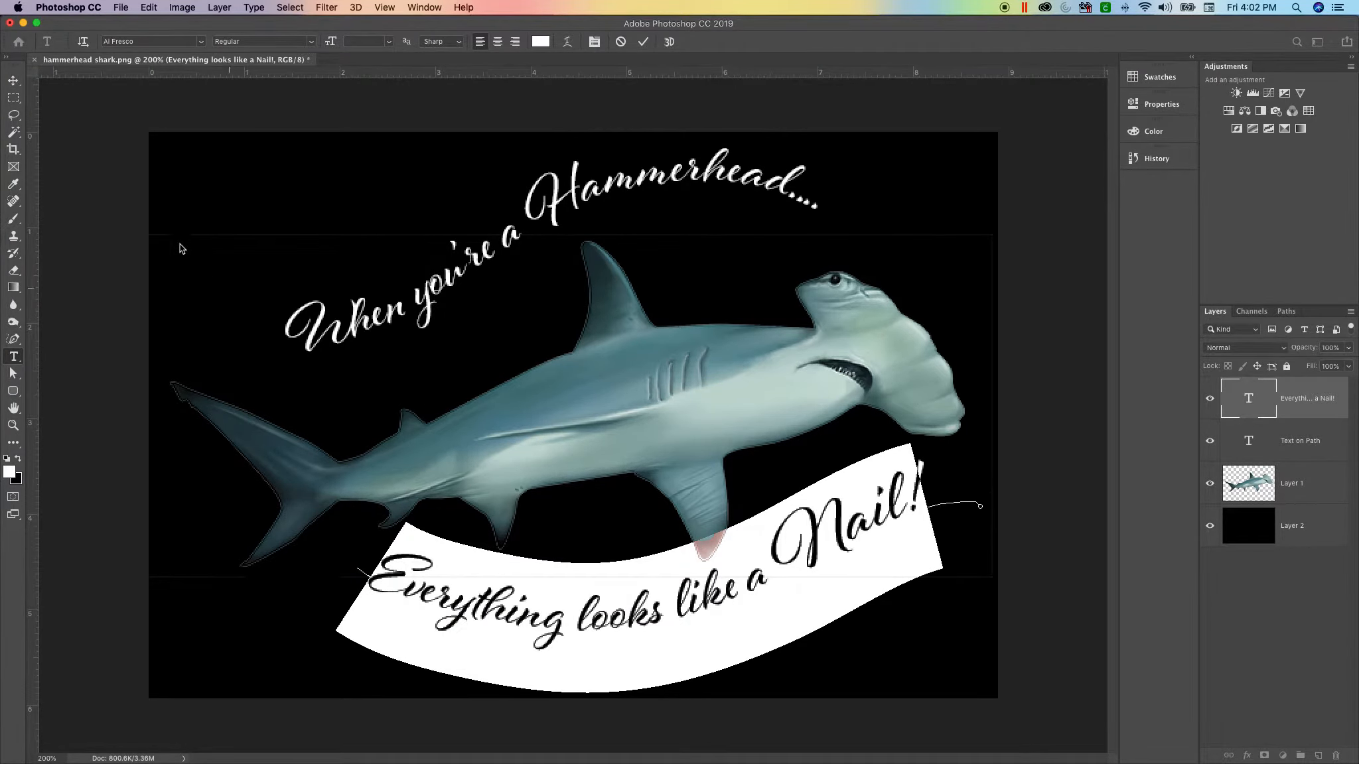
left_click(10, 472)
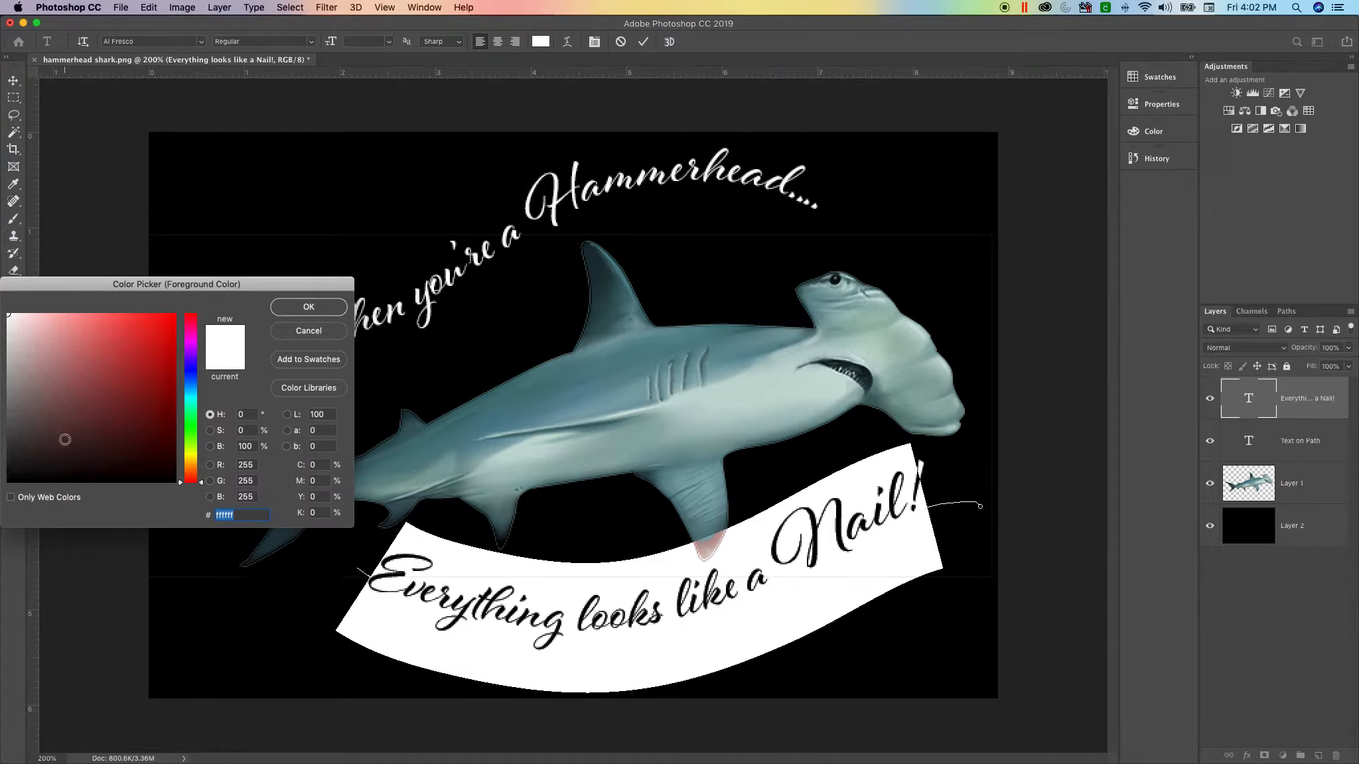
left_click(504, 419)
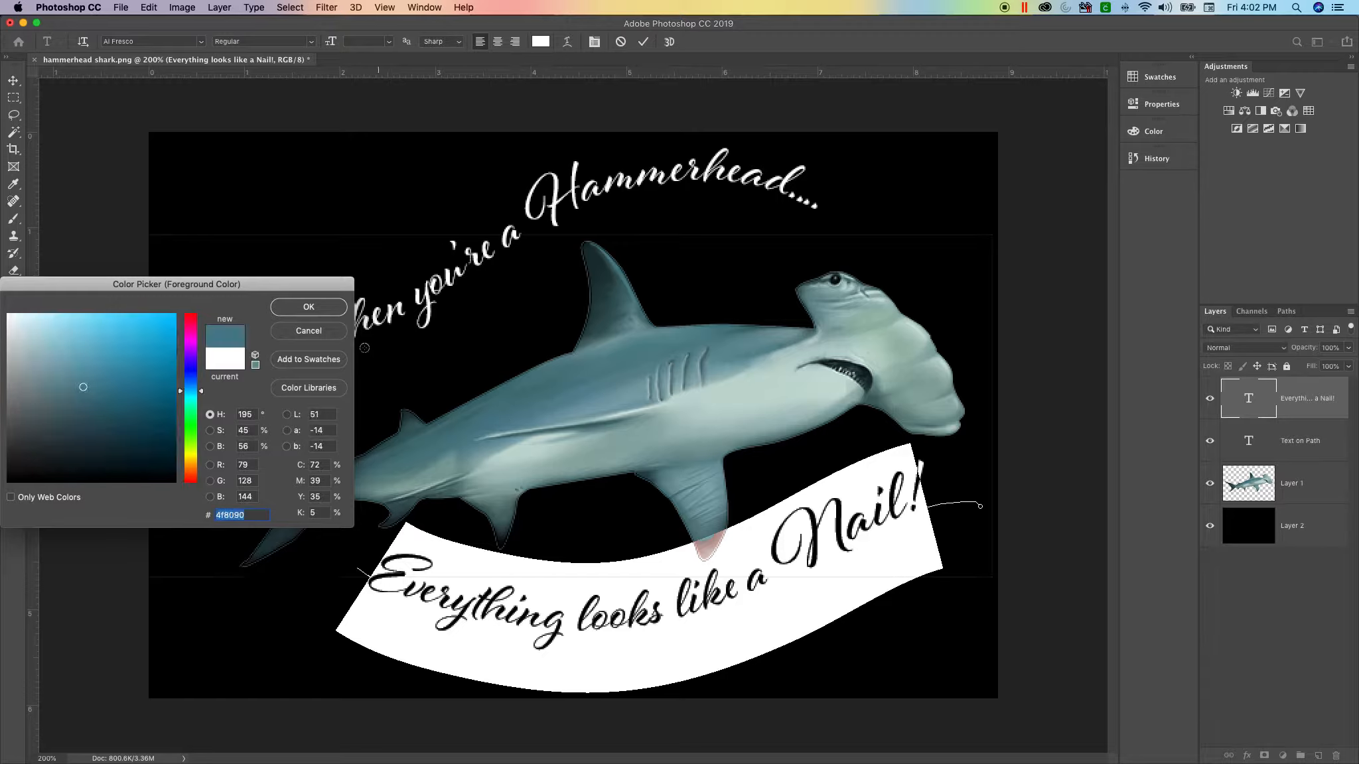
left_click(308, 308)
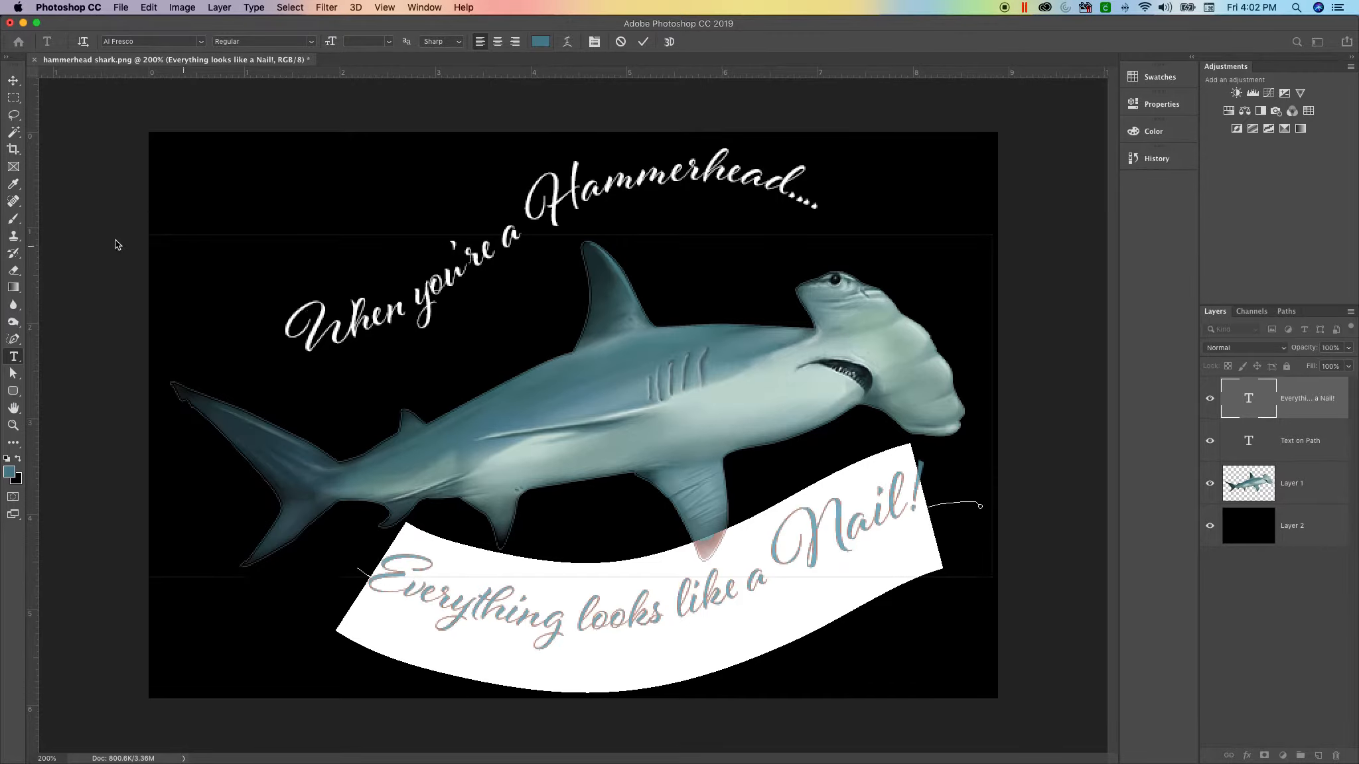
key("super+Return")
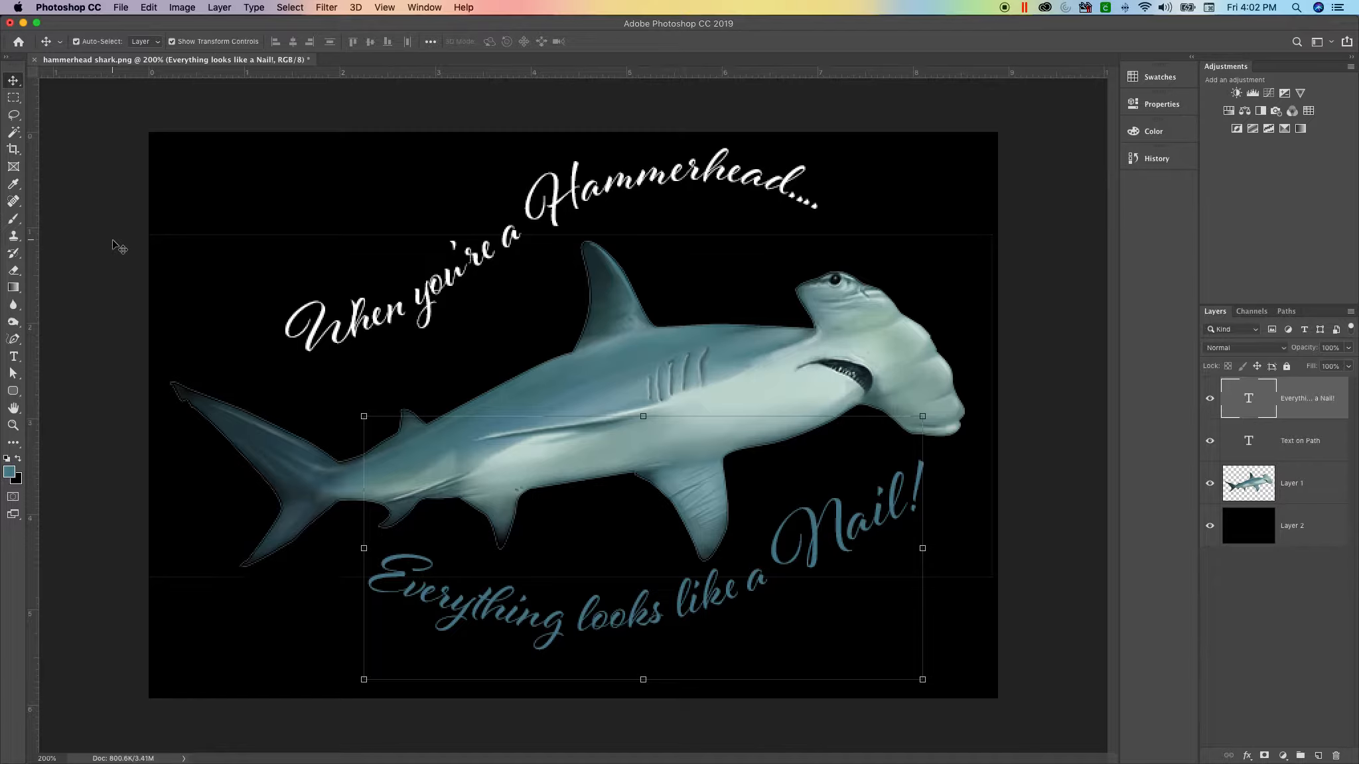
left_click(119, 247)
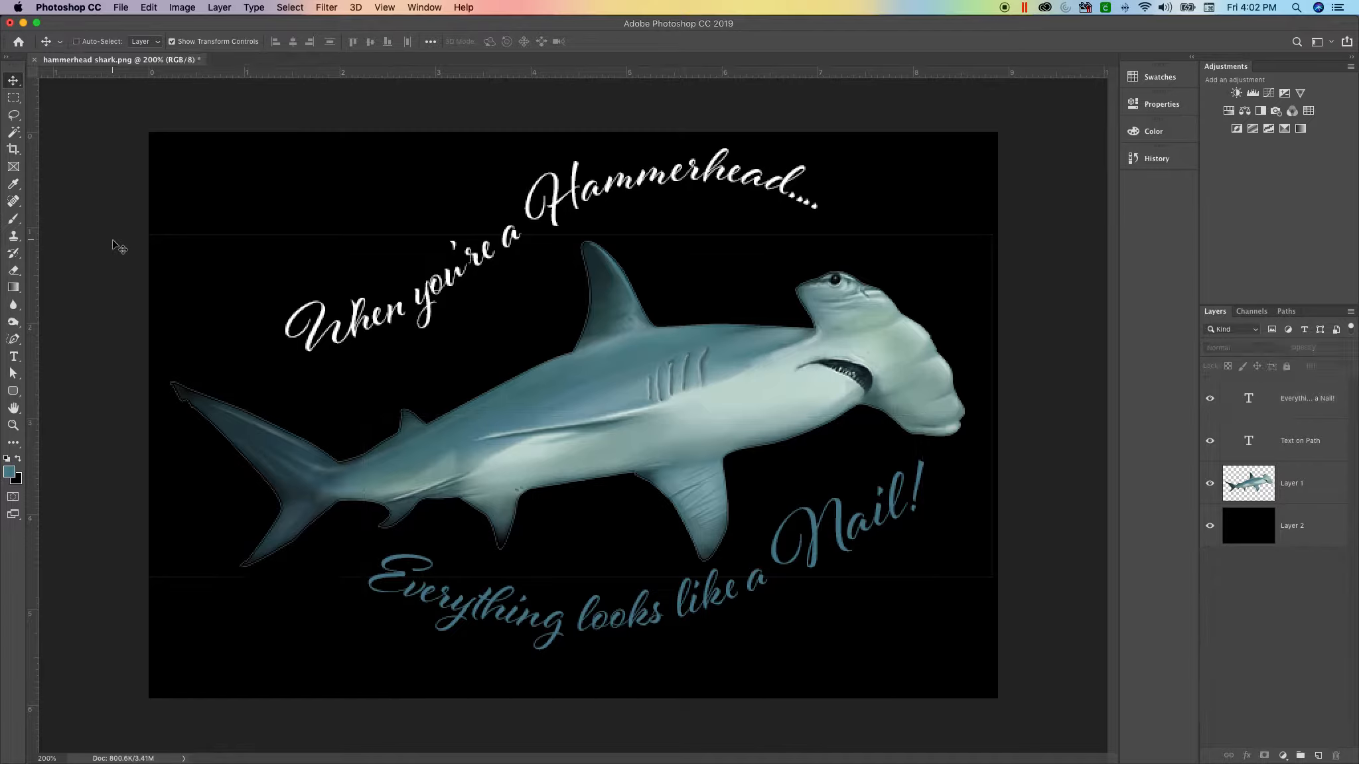
key("super+z")
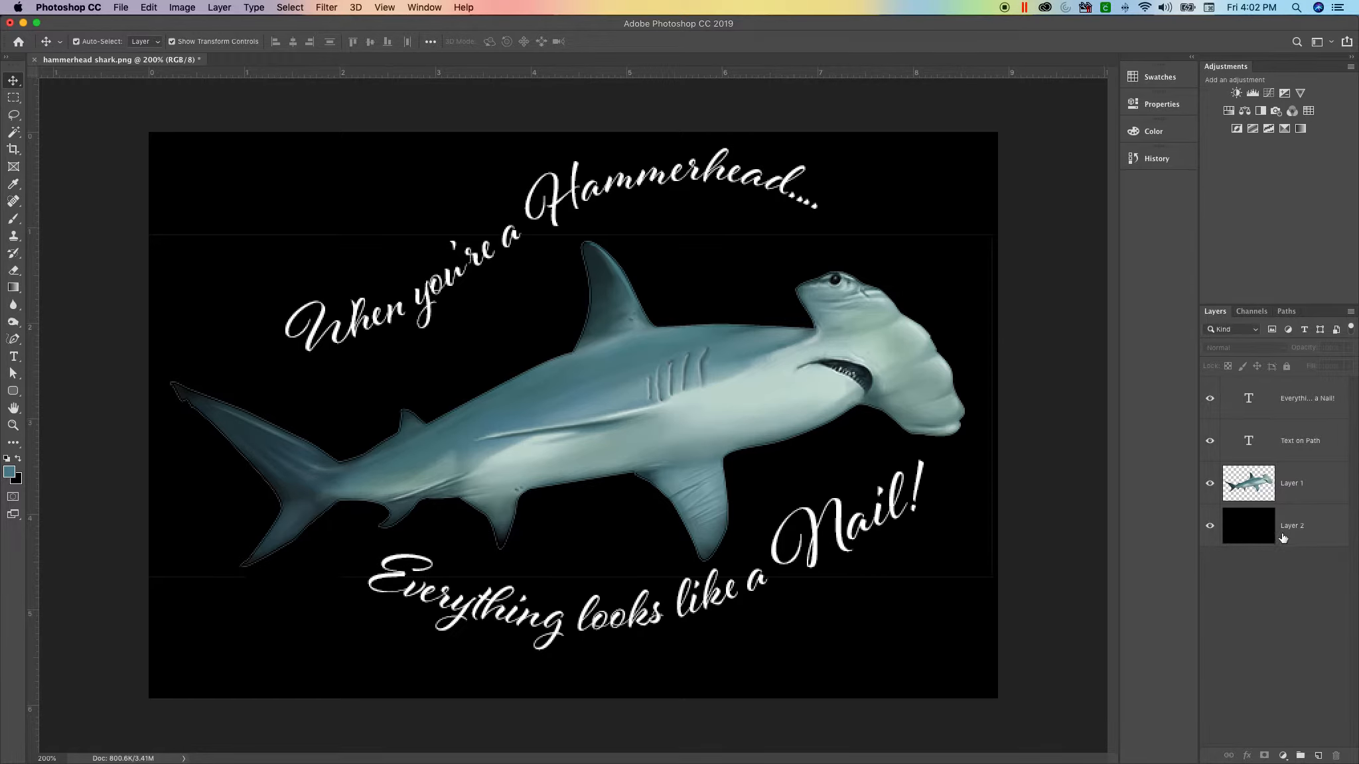
Step: Hide the black background Layer 2 and merge the visible shark and text layers into one
left_click(1211, 526)
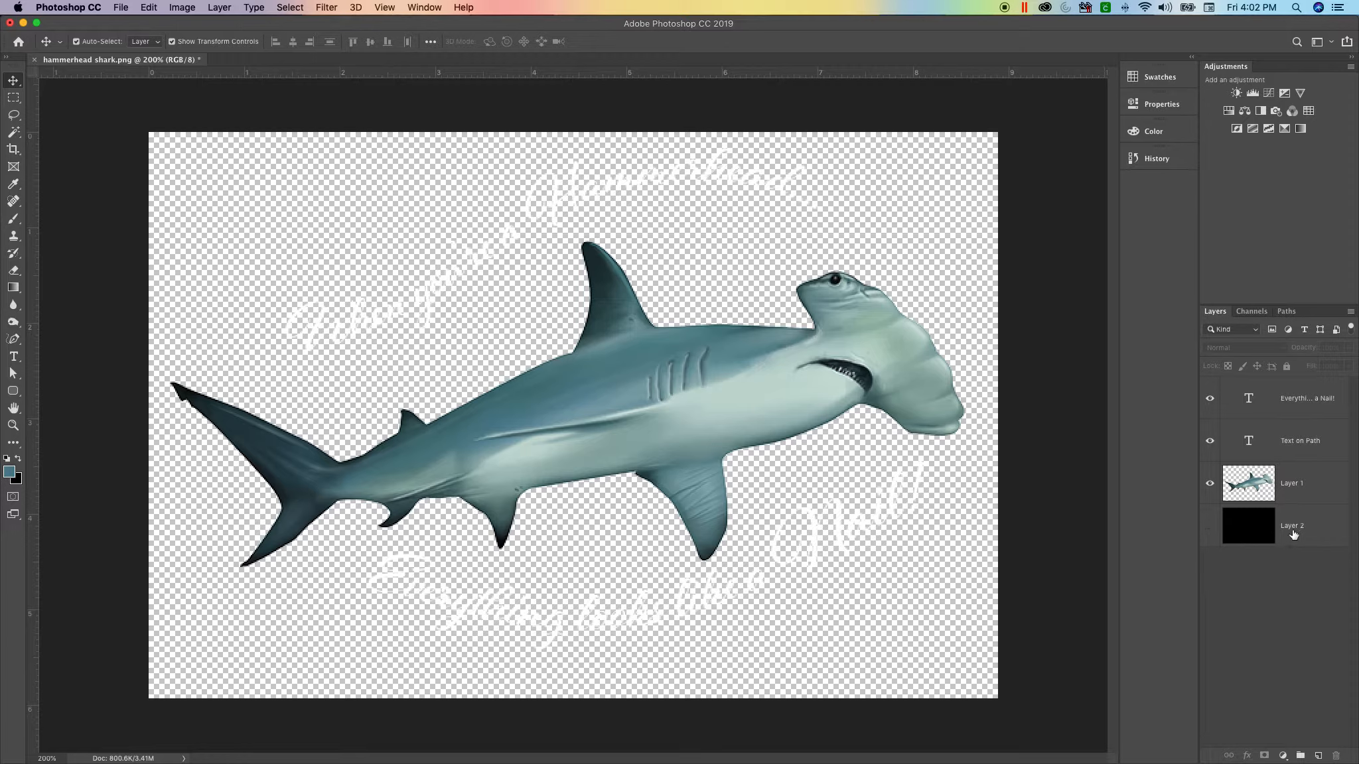
left_click(220, 8)
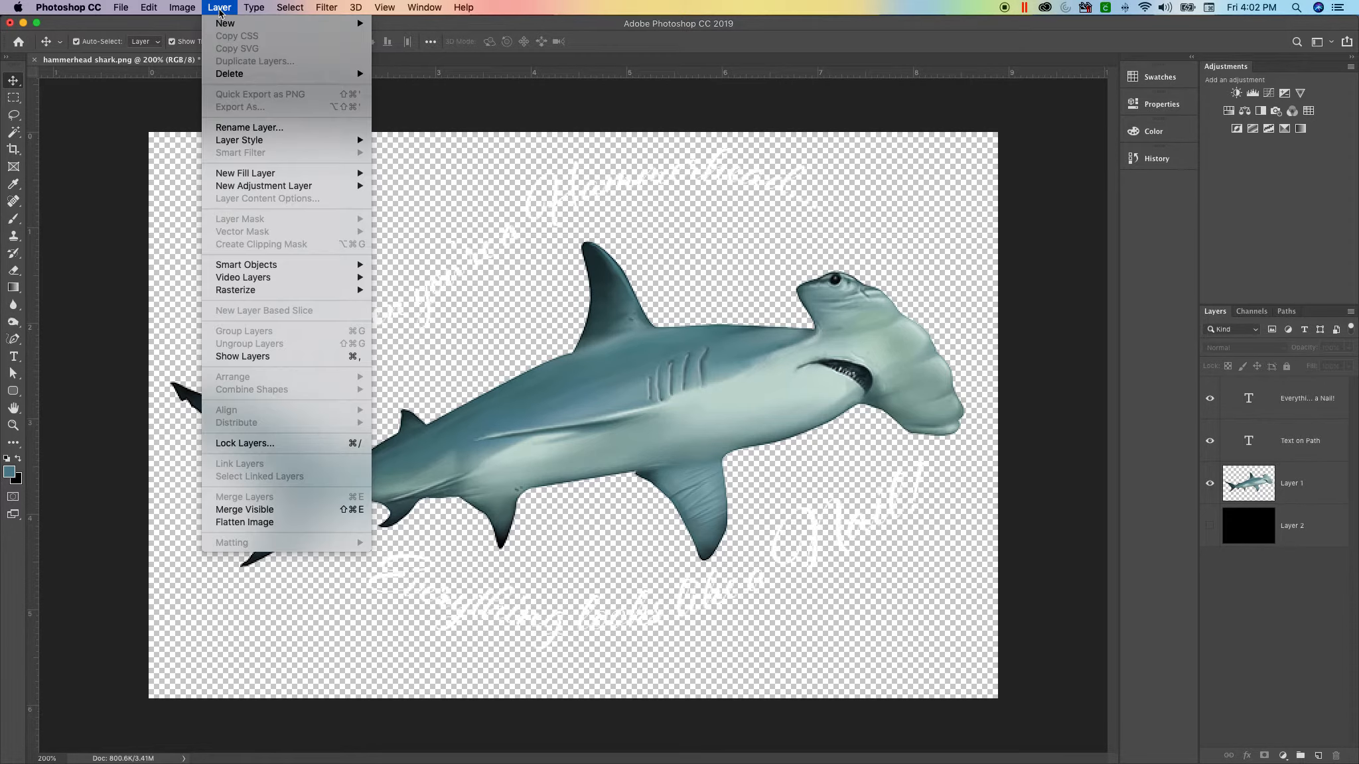
left_click(300, 515)
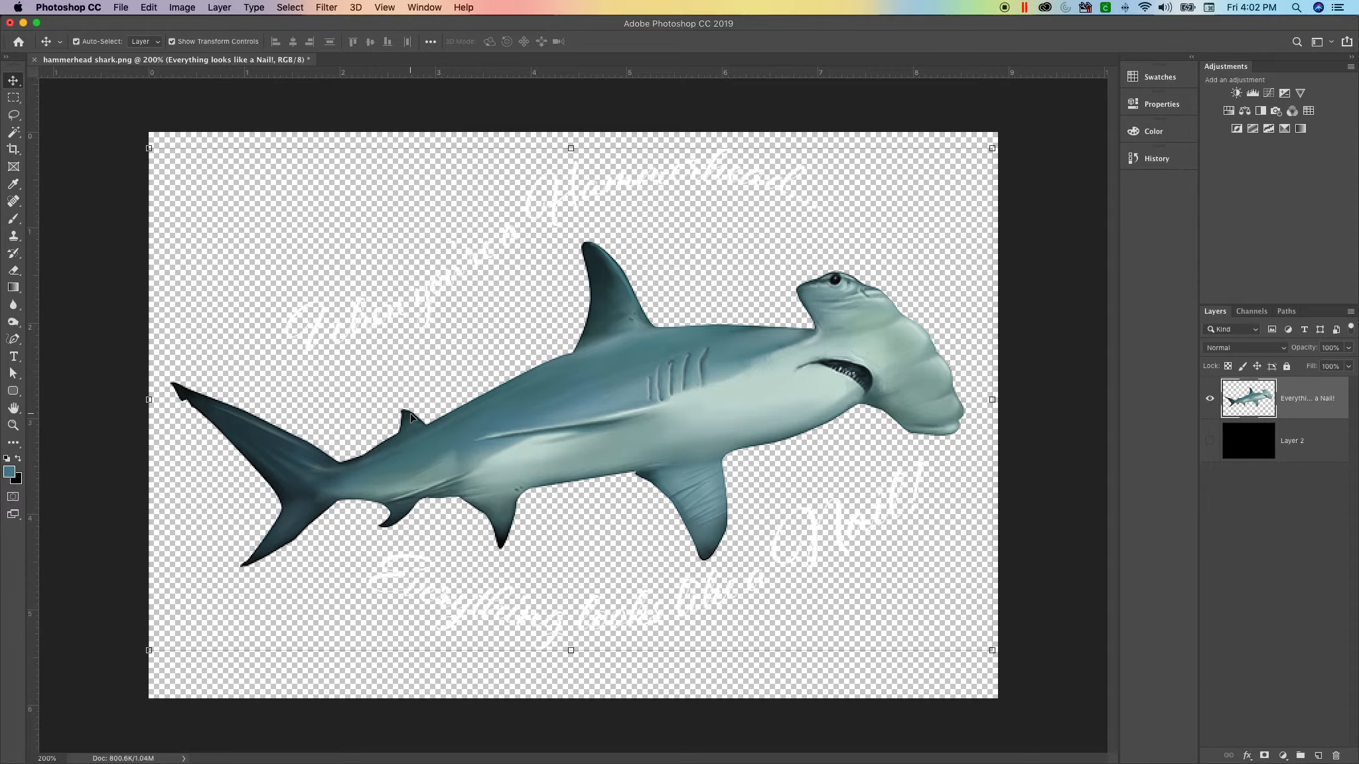
Step: Quick-export the transparent artwork as "hammerhead Nail.png", and make the black background Layer 2 visible again
left_click(122, 9)
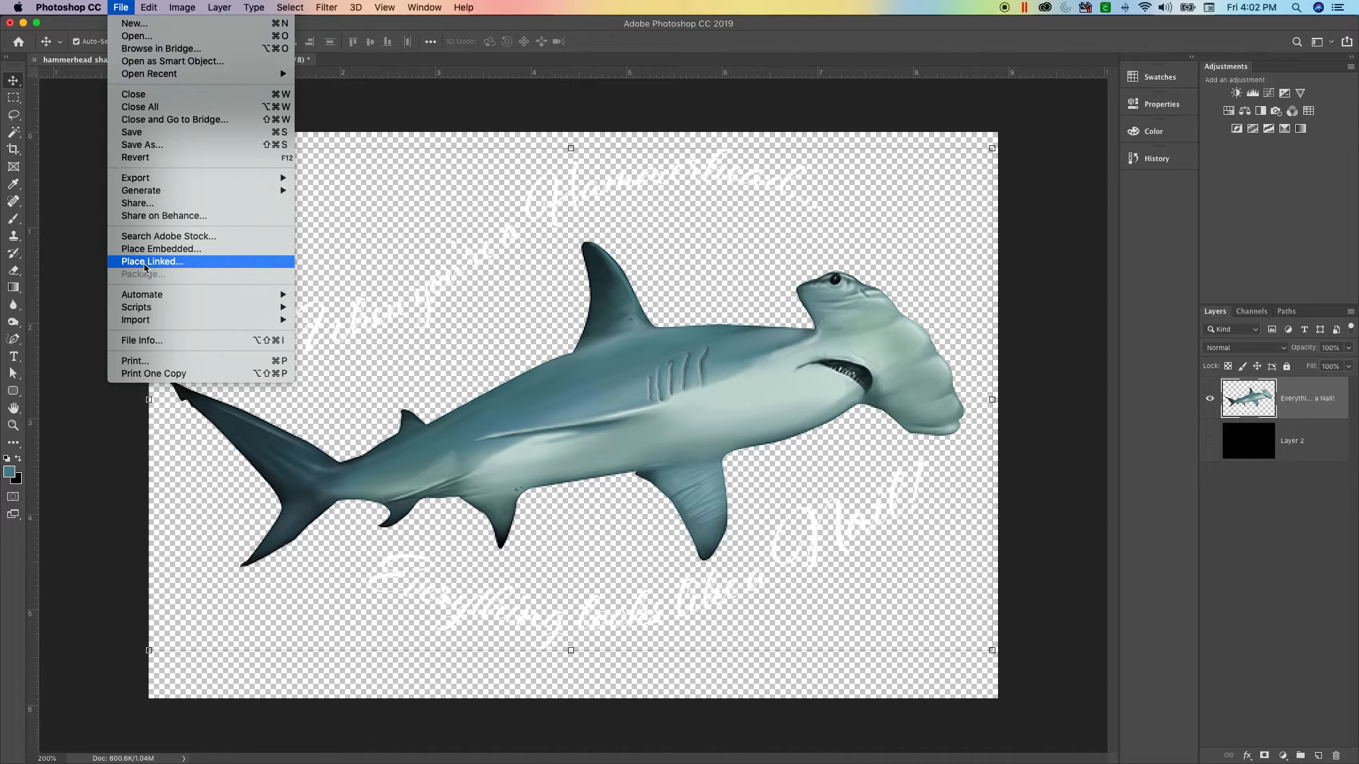
mouse_move(160, 179)
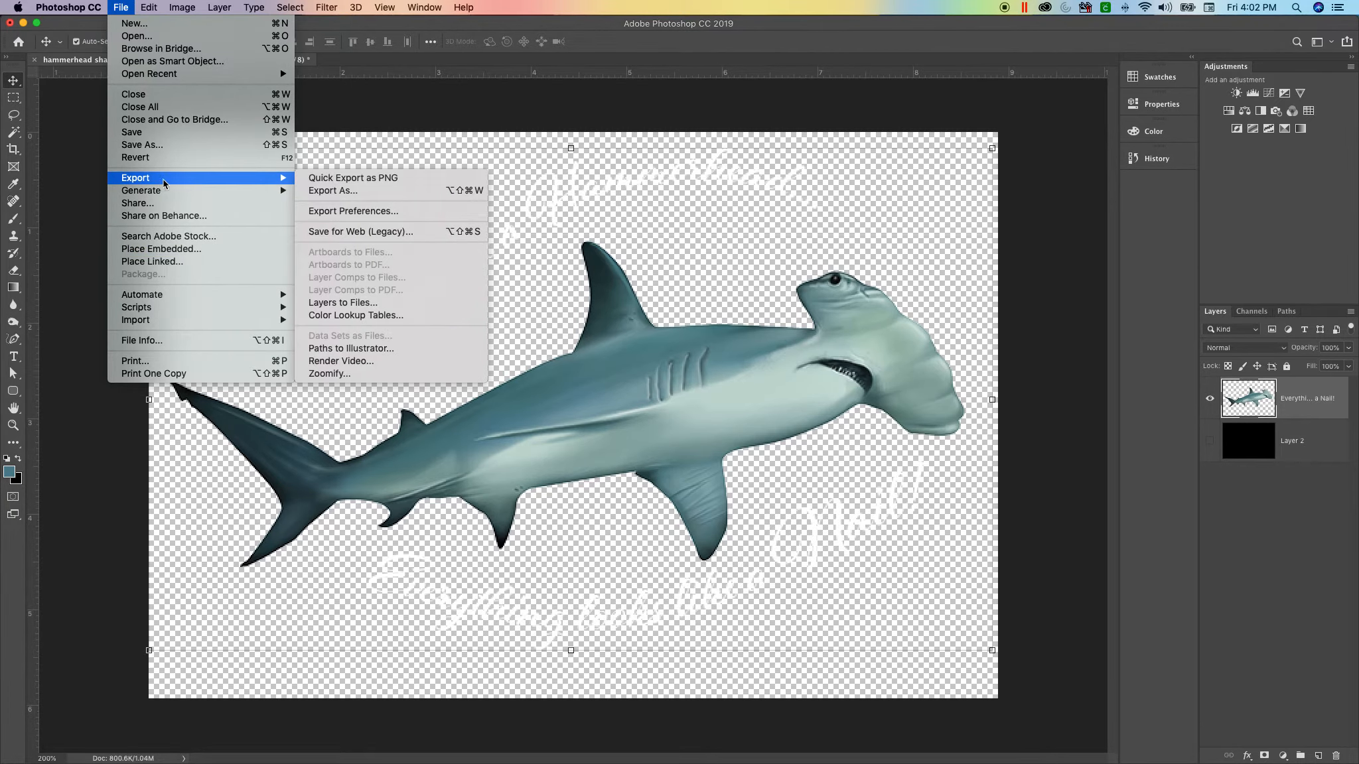
left_click(340, 184)
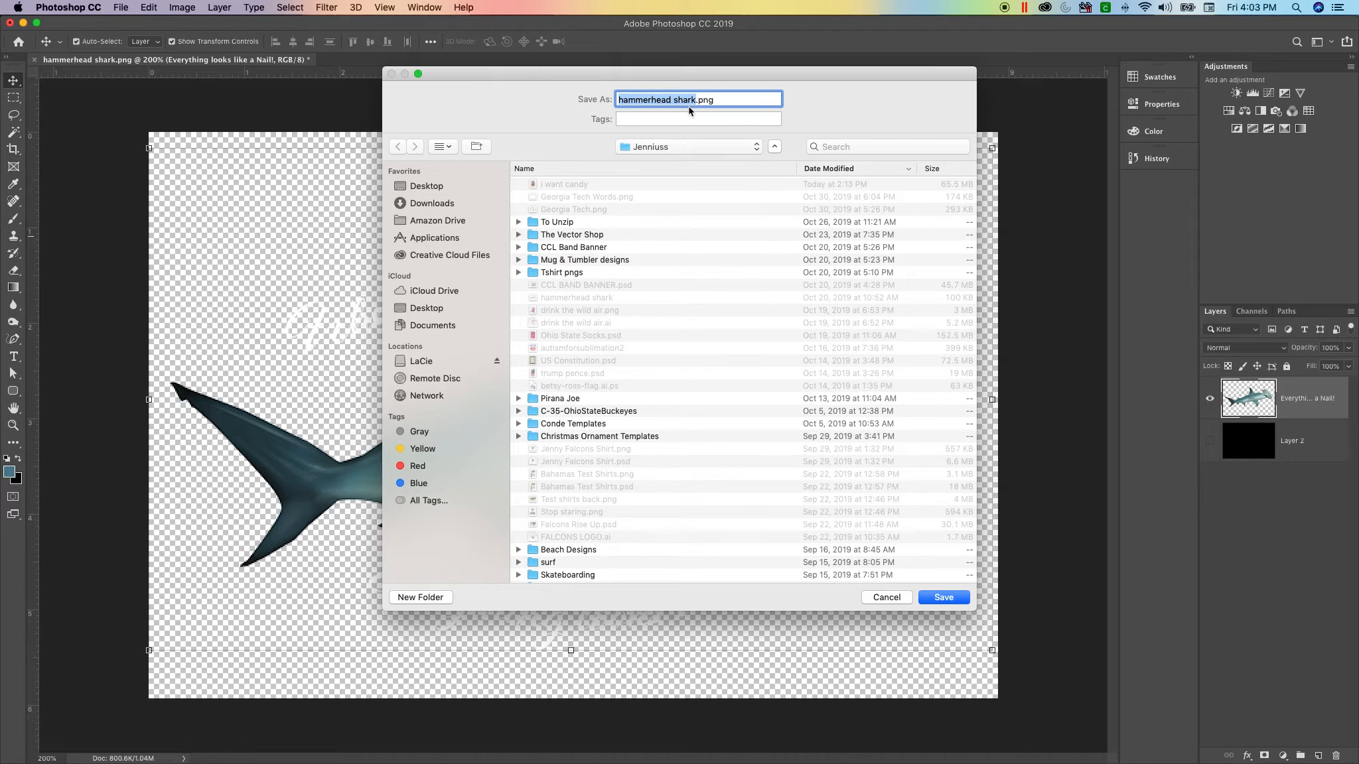
left_click_drag(674, 100, 695, 99)
type("Nail")
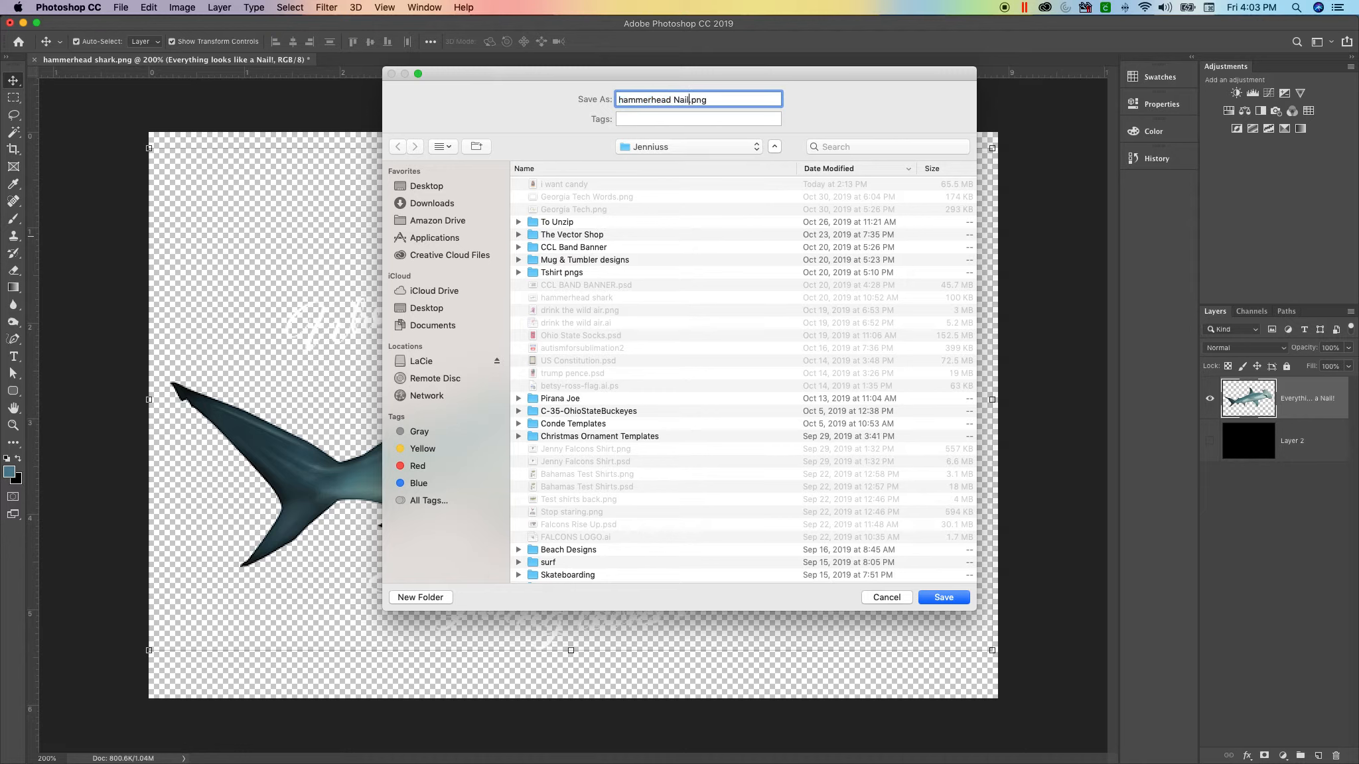
left_click(948, 598)
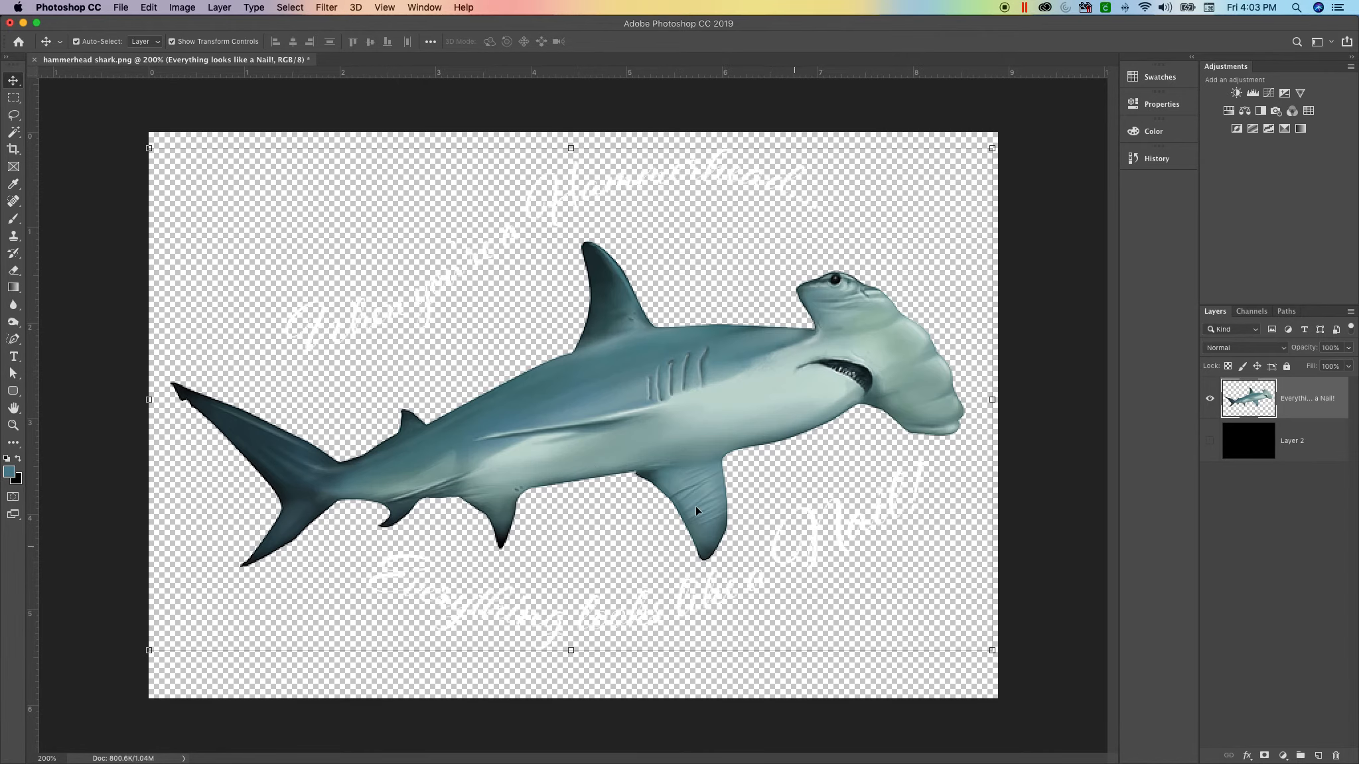
left_click(1210, 443)
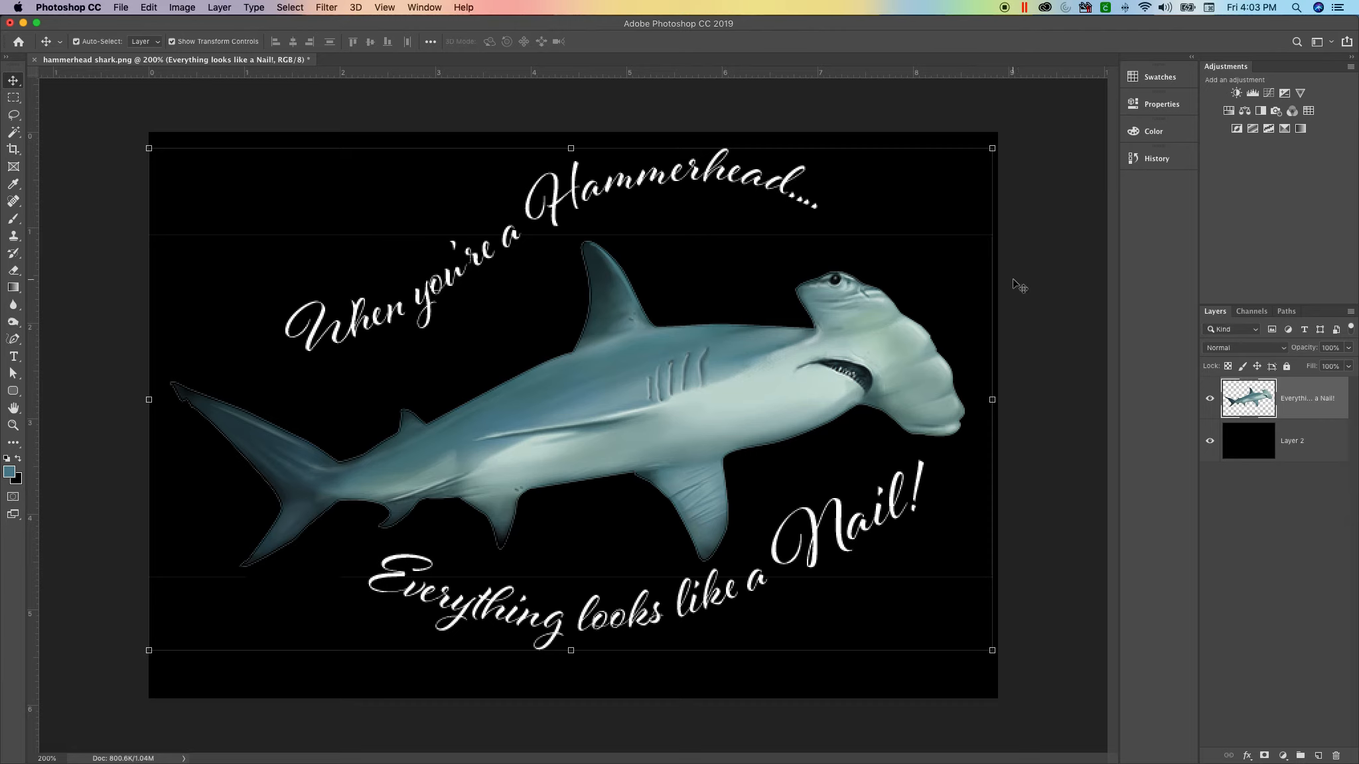